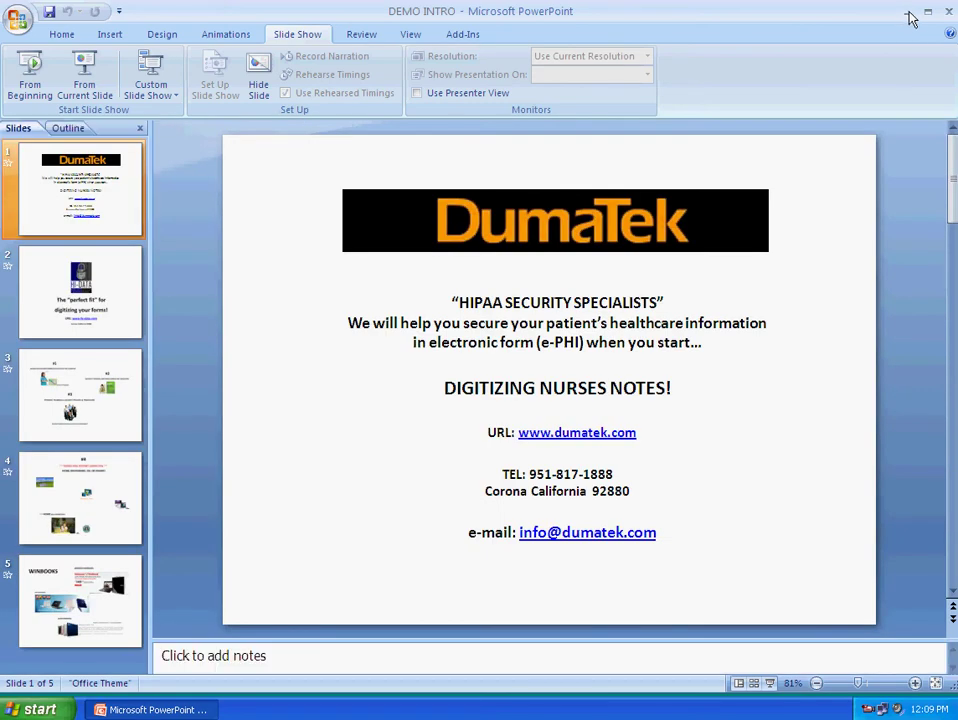
# Minimize PowerPoint and run mstsc.exe from Start > Run to launch Remote Desktop Connection
pyautogui.click(927, 11)
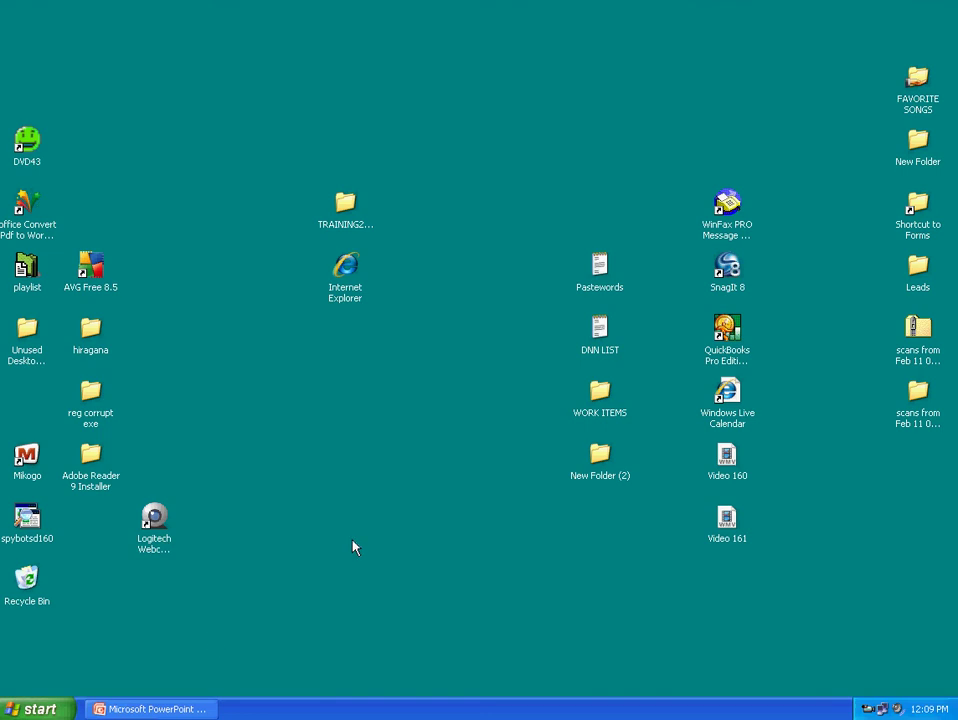
pyautogui.click(40, 711)
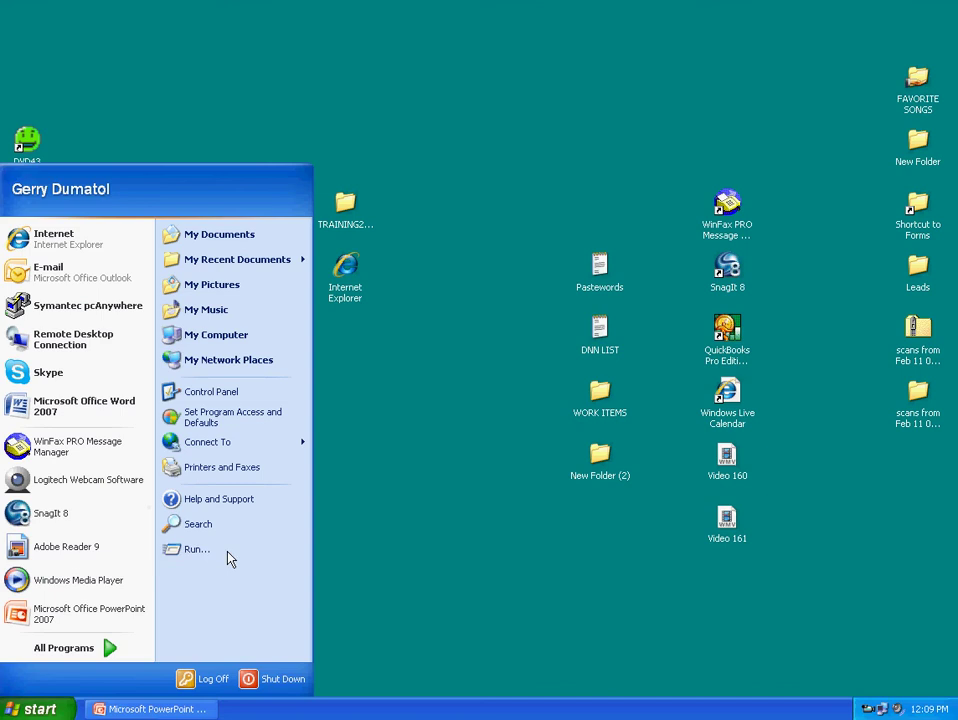
pyautogui.click(210, 557)
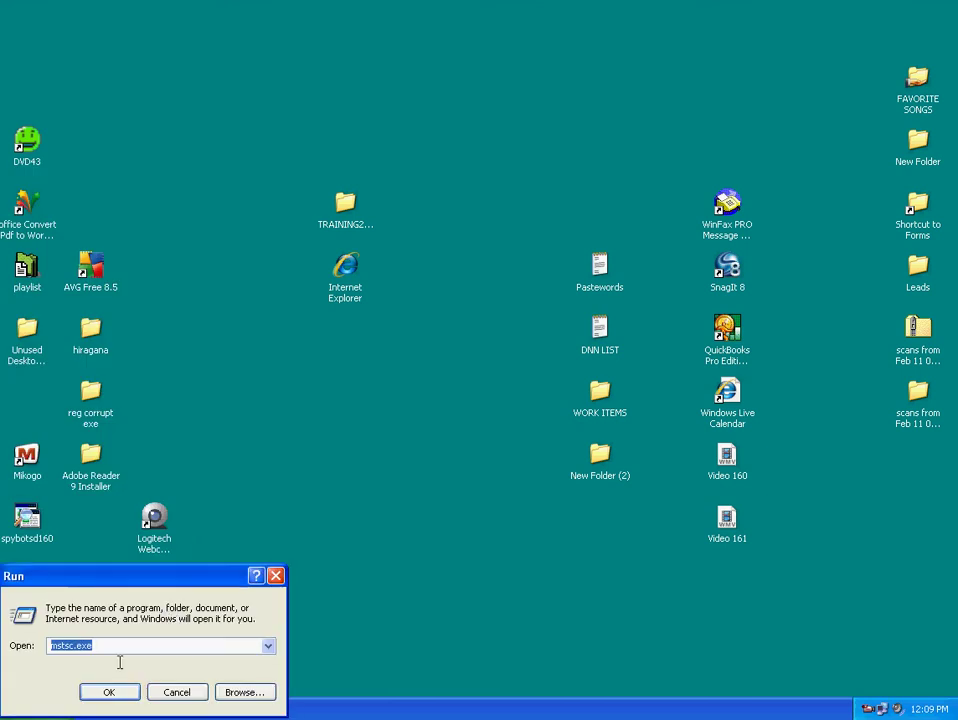
pyautogui.click(123, 645)
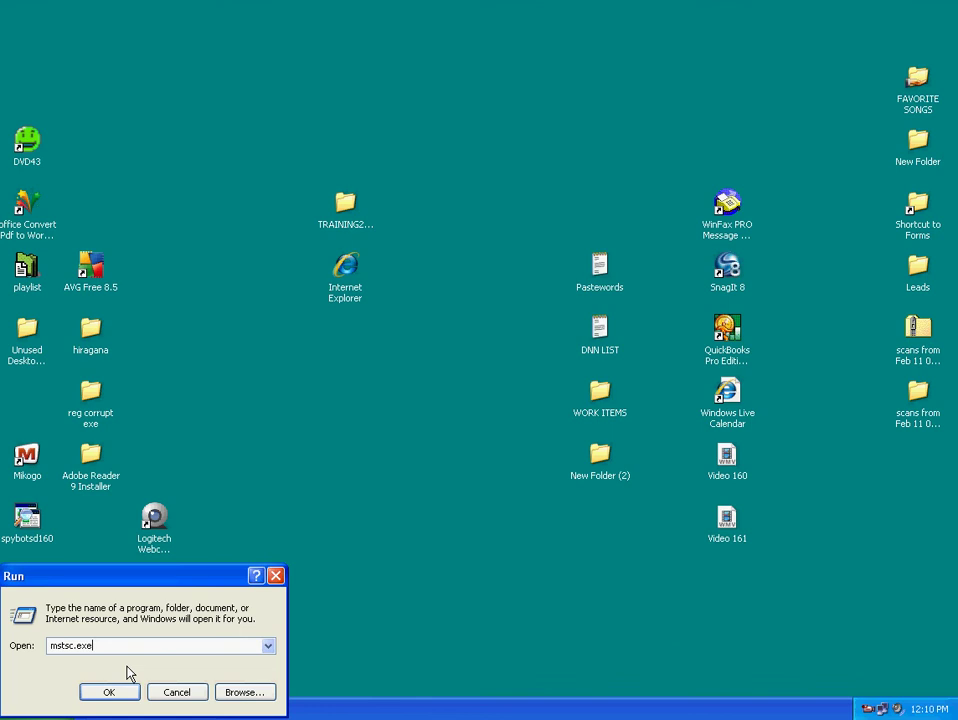
pyautogui.click(109, 692)
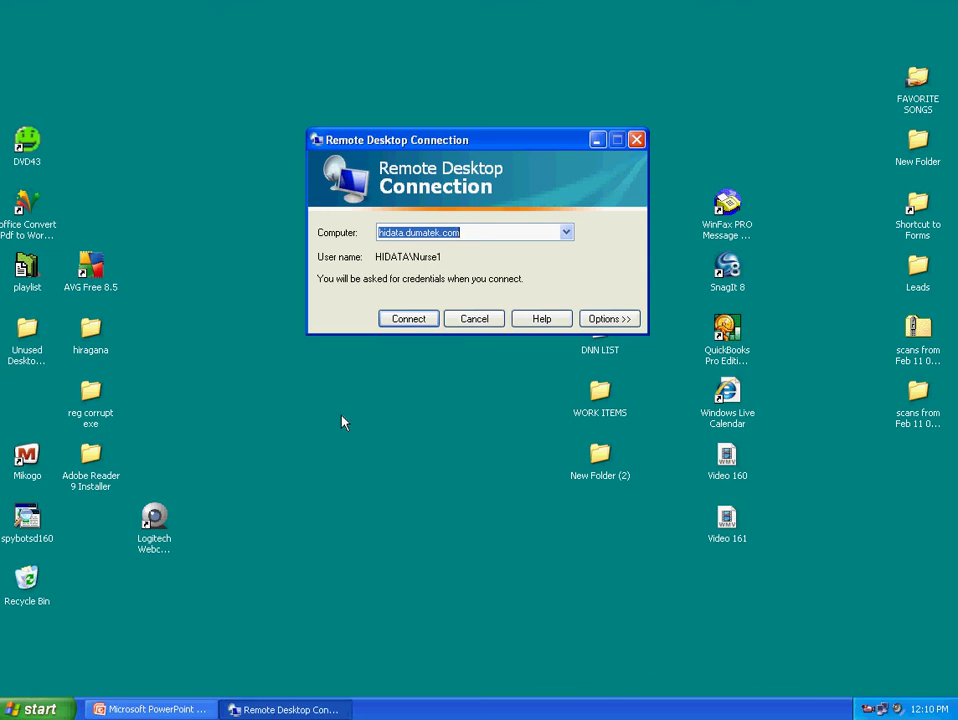
# Connect to hidata.dumatek.com and confirm trusting the remote connection
pyautogui.click(477, 231)
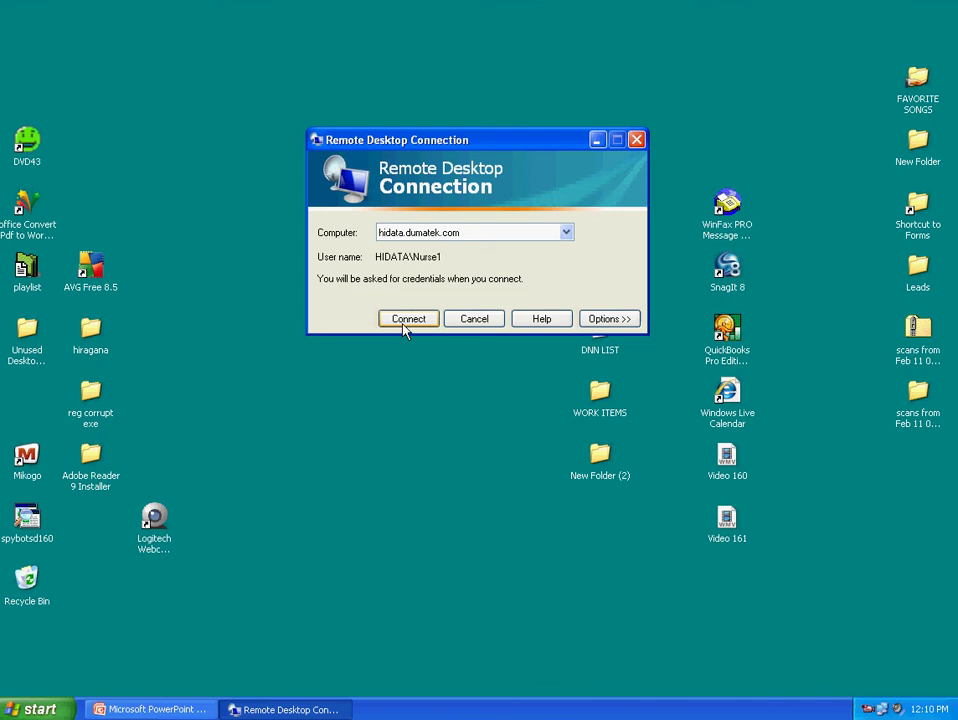
pyautogui.click(405, 328)
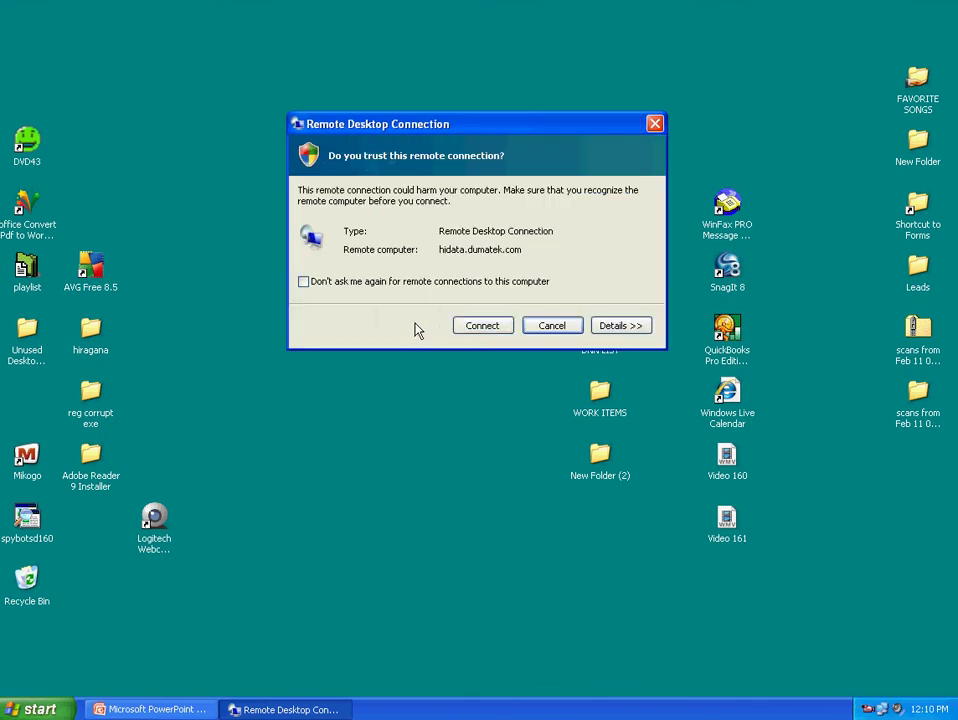
pyautogui.click(488, 327)
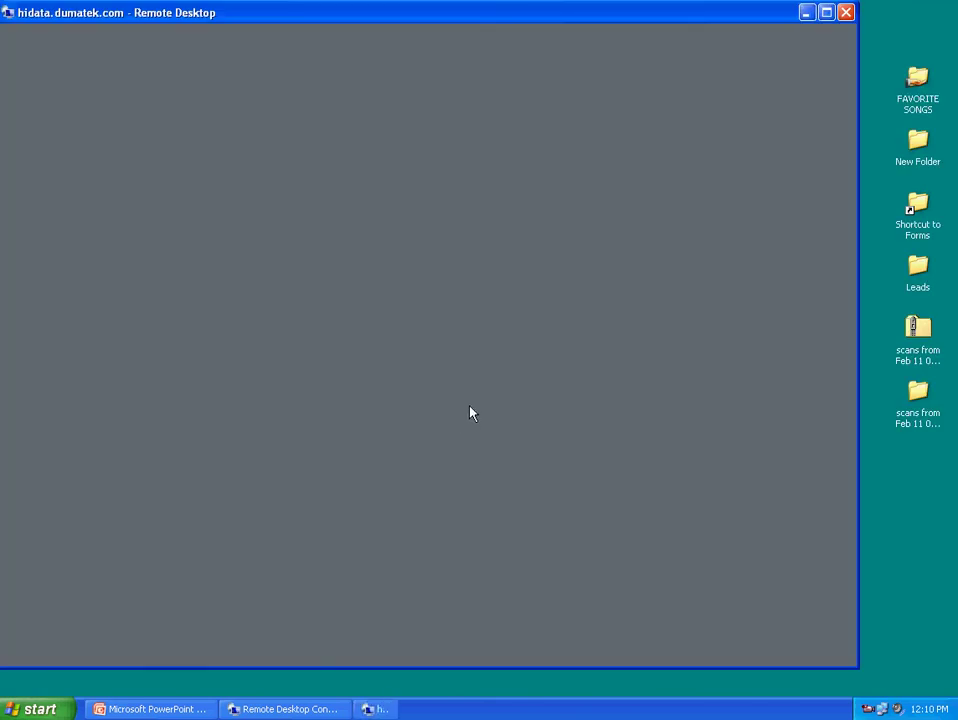
# Dismiss the security warning and log on to the Windows Server 2003 session with the account password
pyautogui.click(434, 412)
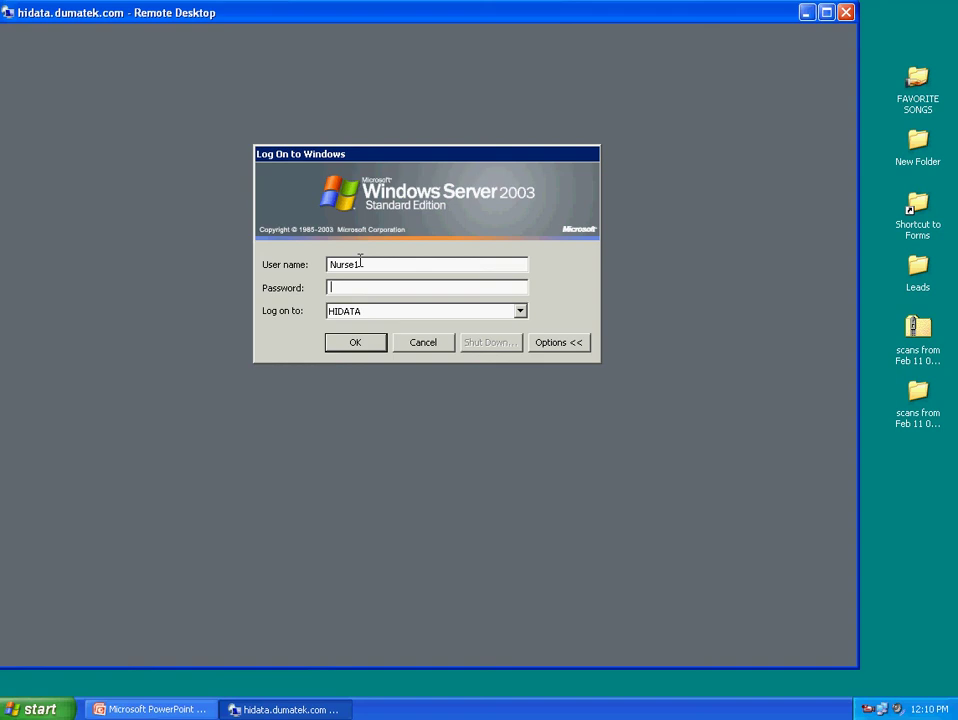
pyautogui.hotkey('shift', 'Tab')
pyautogui.press('Tab')
pyautogui.write('•••••••••')
pyautogui.click(351, 345)
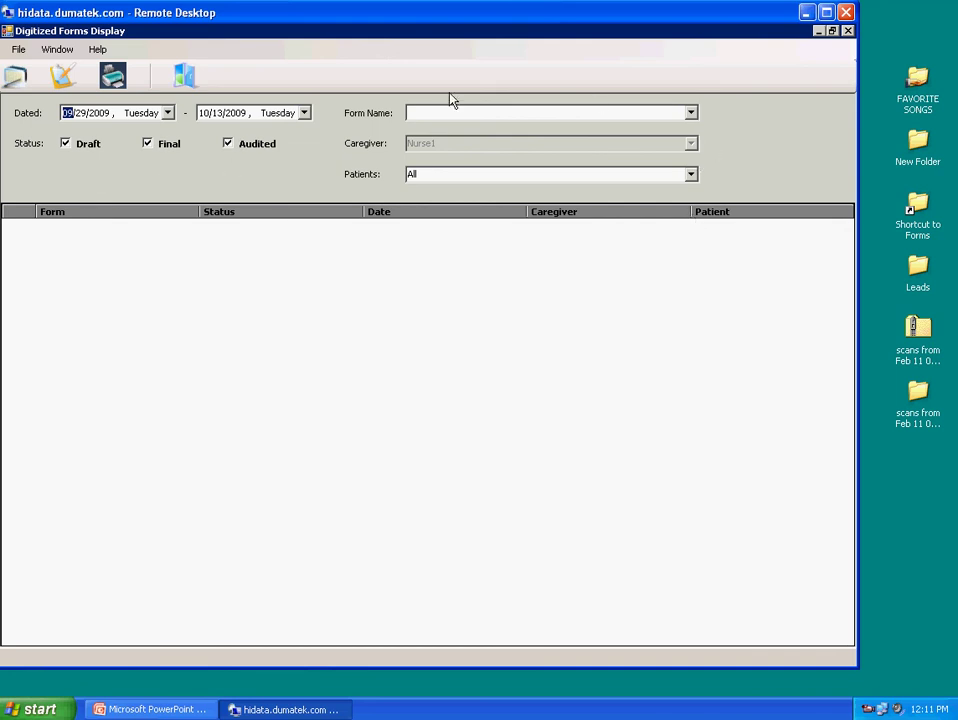
# Check the 09/29/2009 and 10/13/2009 Dated From and To calendars, leaving both dates unchanged
pyautogui.click(168, 113)
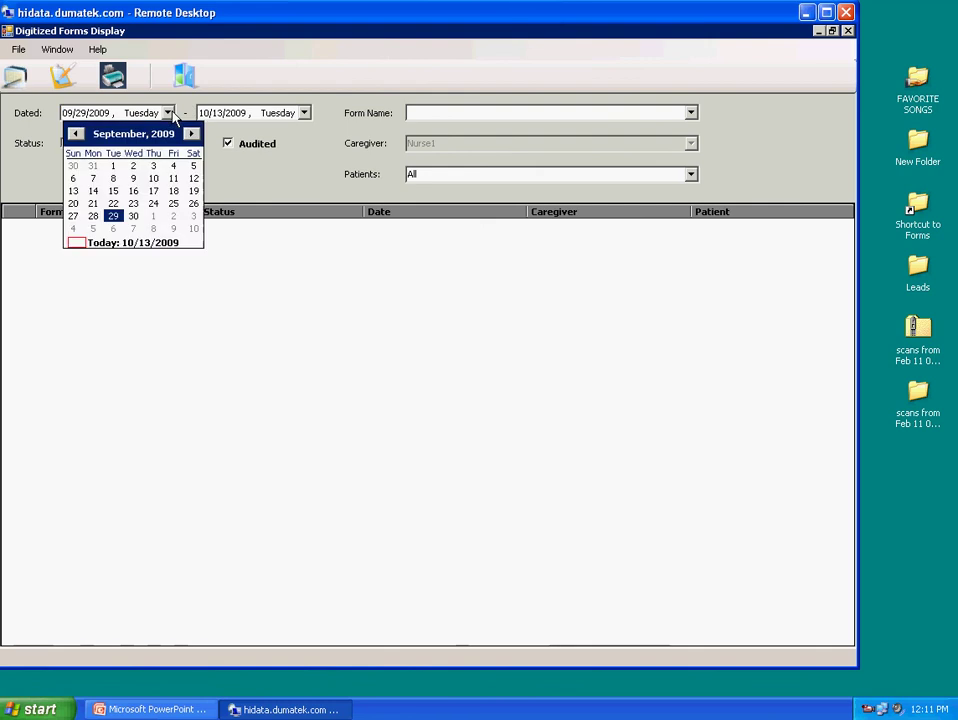
pyautogui.click(304, 113)
pyautogui.click(304, 113)
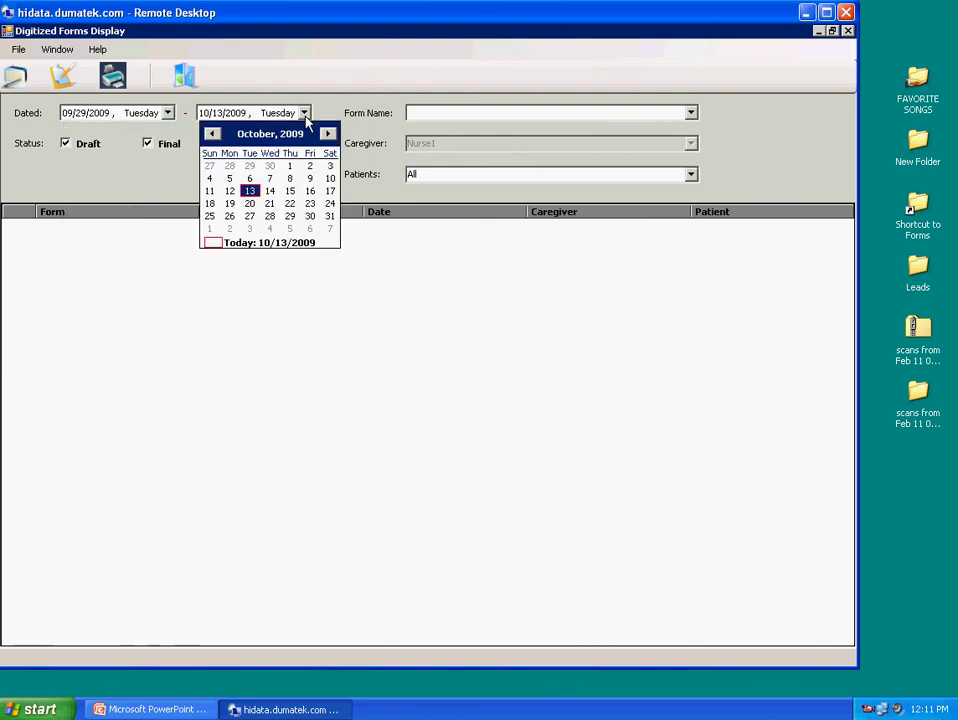
pyautogui.click(368, 265)
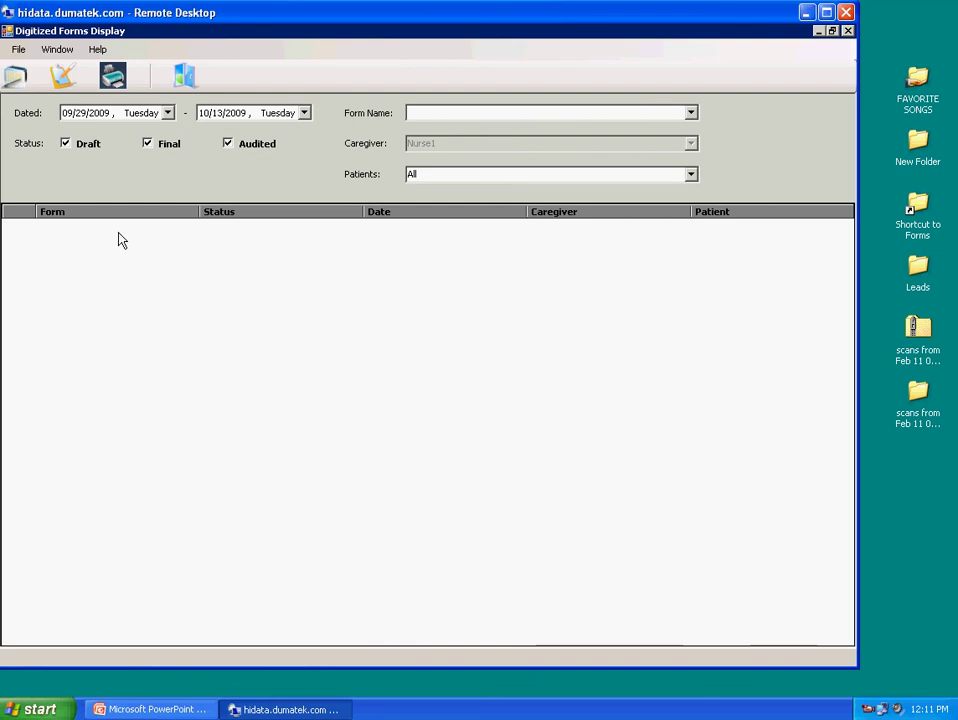
# Show the blank form catalogue, expand Oasis and Physical Therapist, and select 60 Day Summary - usable.pdf
pyautogui.click(62, 77)
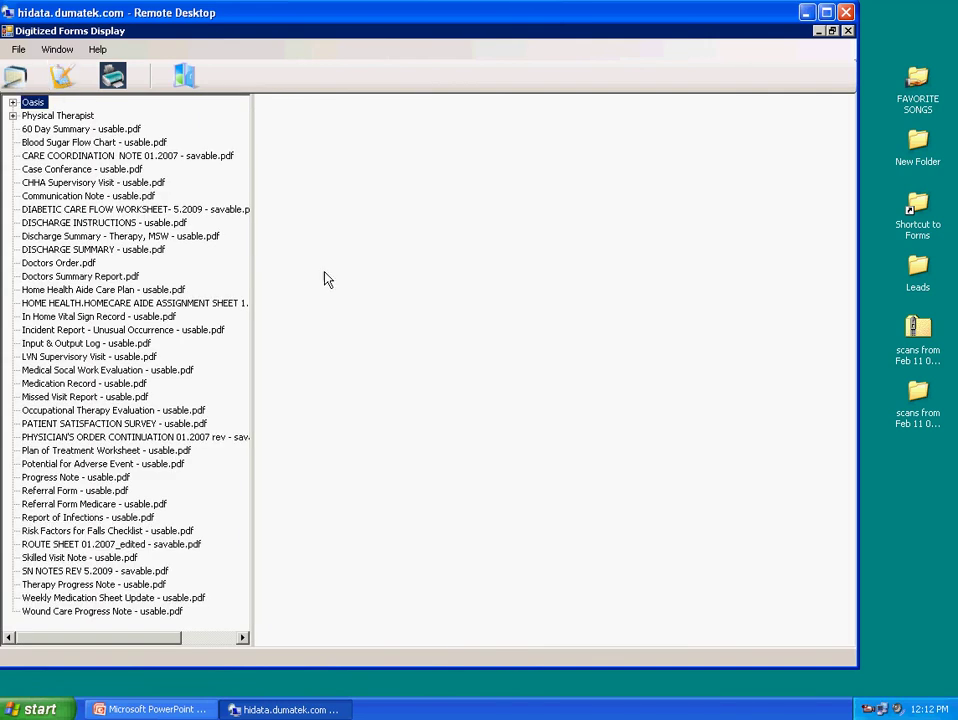
pyautogui.click(12, 102)
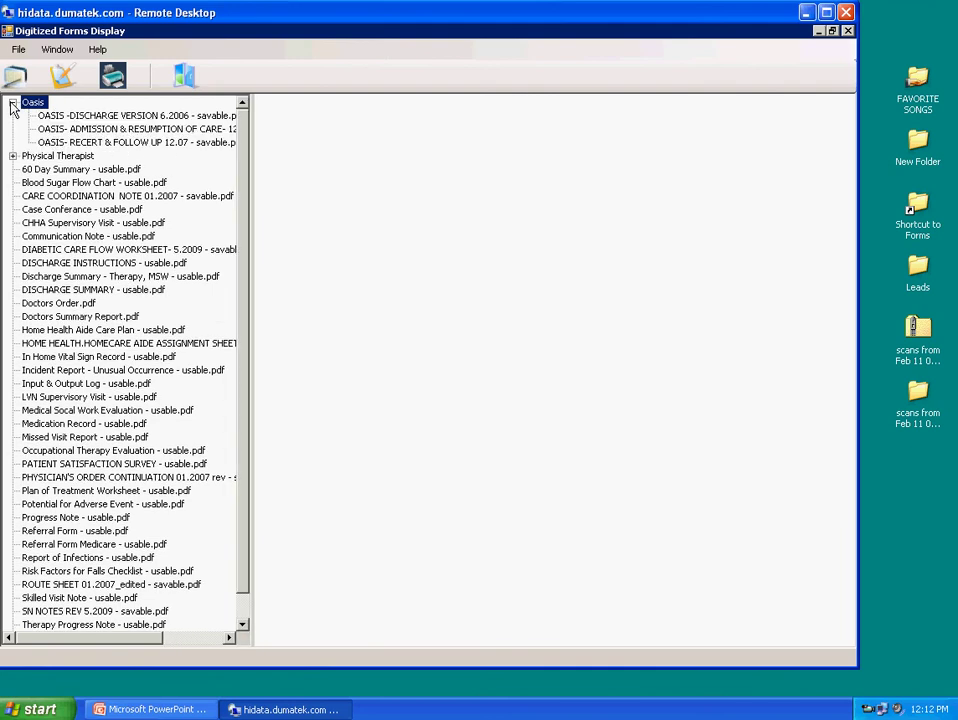
pyautogui.click(13, 156)
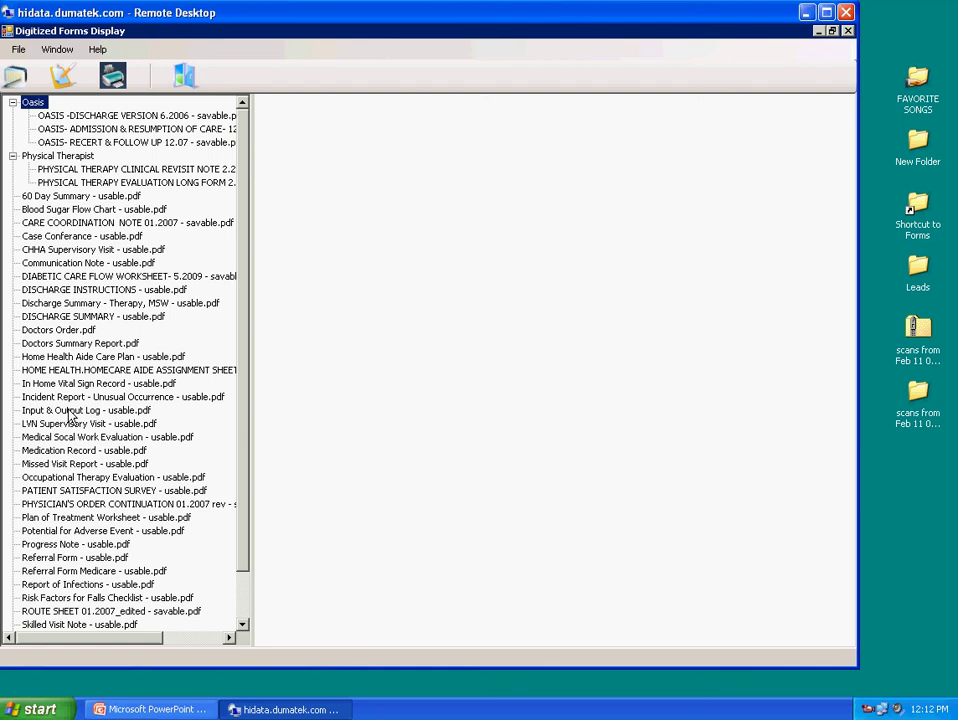
pyautogui.click(70, 412)
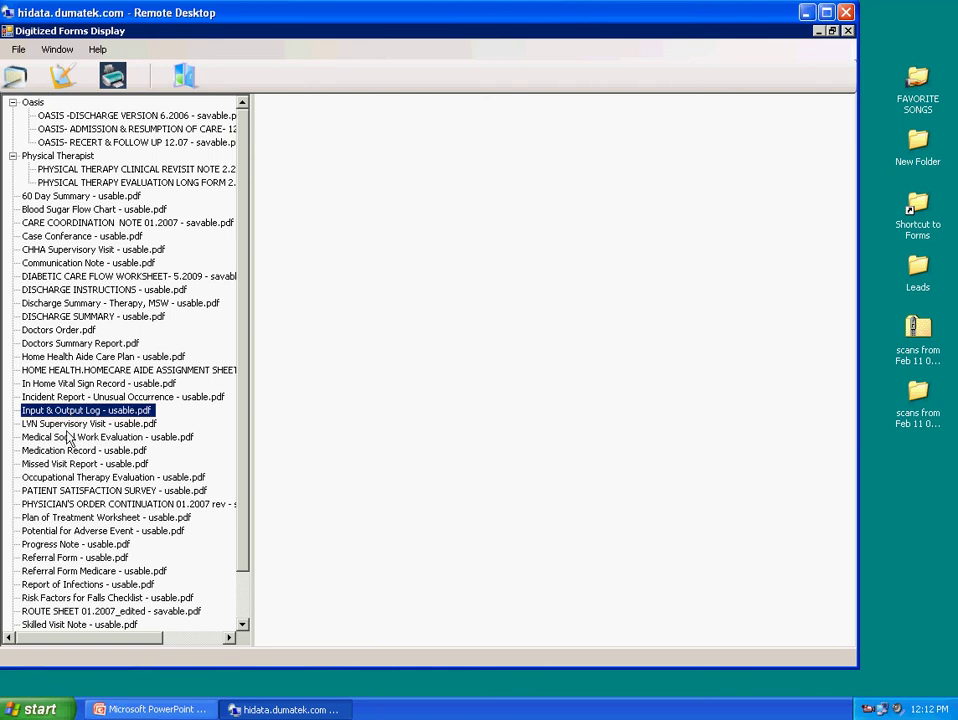
pyautogui.click(69, 331)
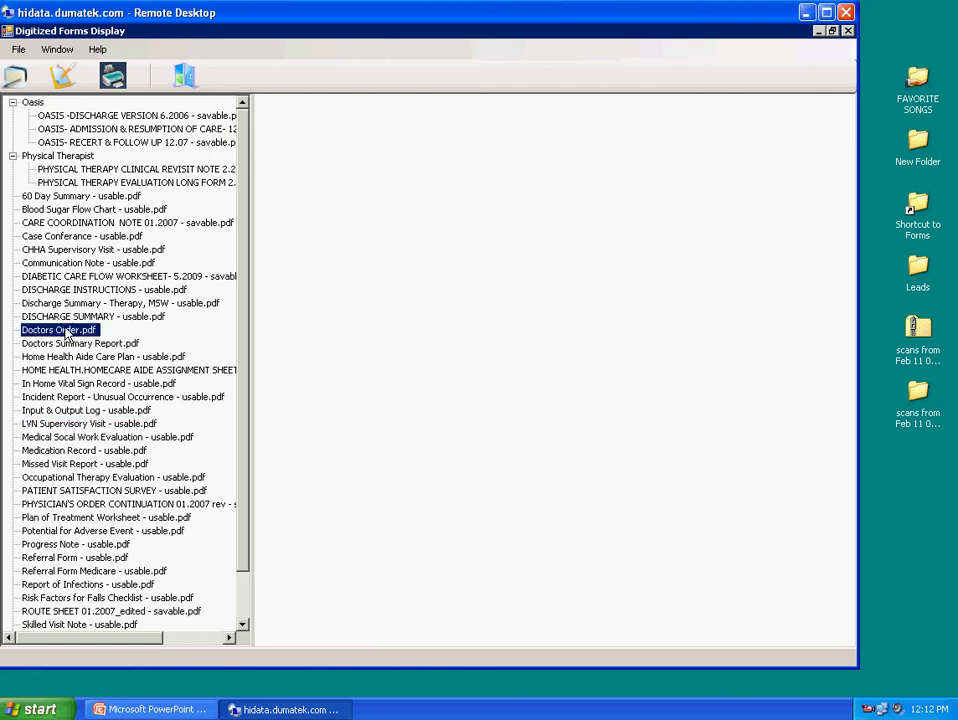
pyautogui.click(48, 197)
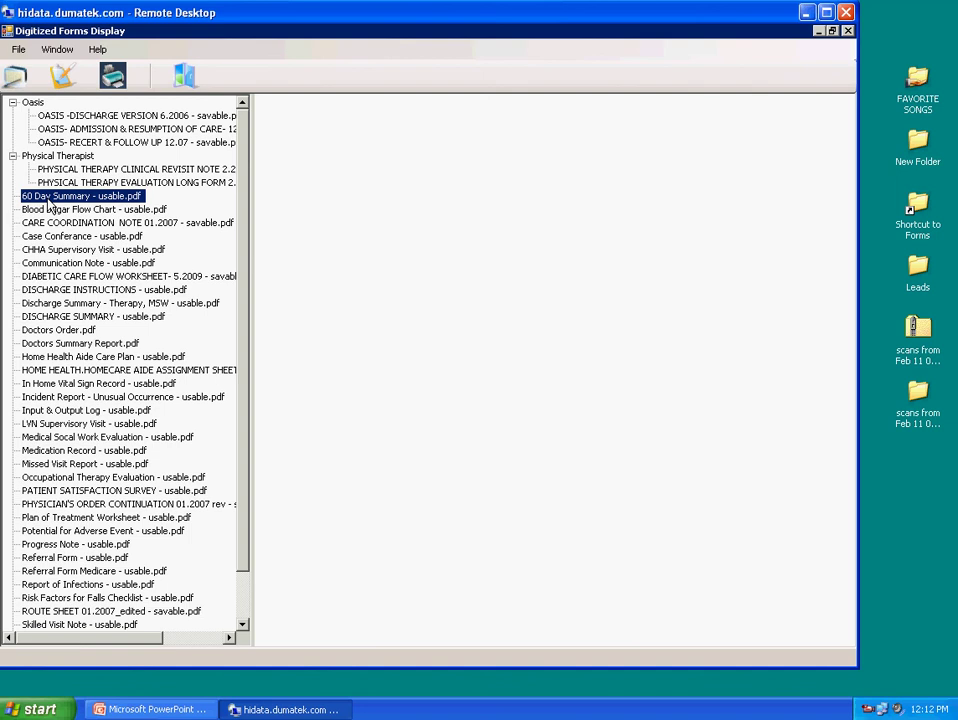
# Open the 60 Day Summary and enter the patient's last name, first name and MR# in the header
pyautogui.doubleClick(48, 197)
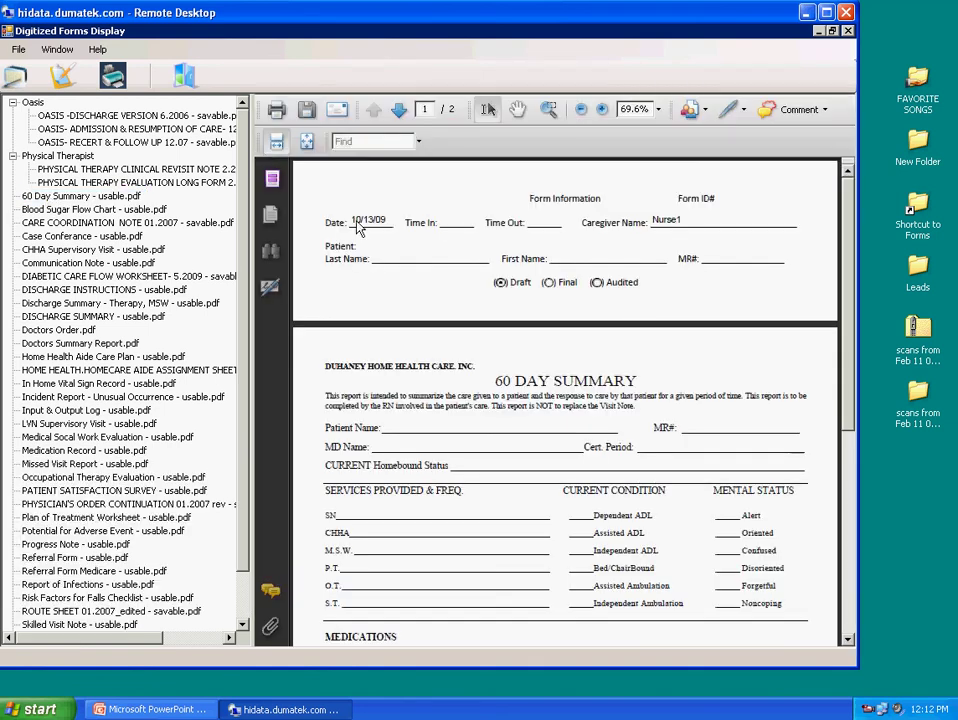
pyautogui.click(437, 257)
pyautogui.write('Smith')
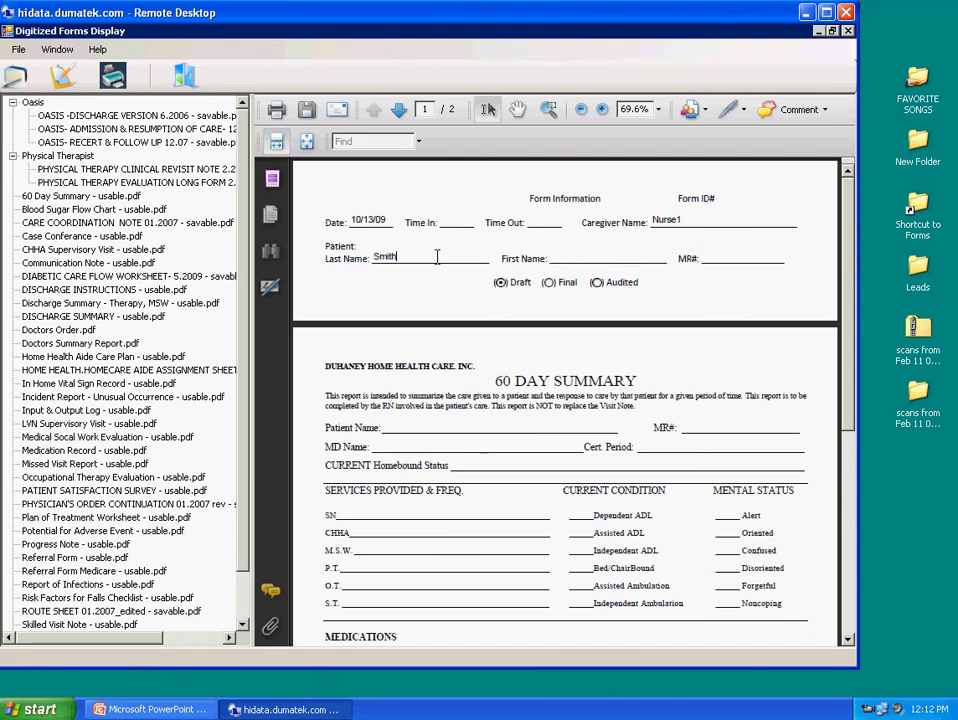
pyautogui.click(567, 255)
pyautogui.write('Ann')
pyautogui.click(729, 257)
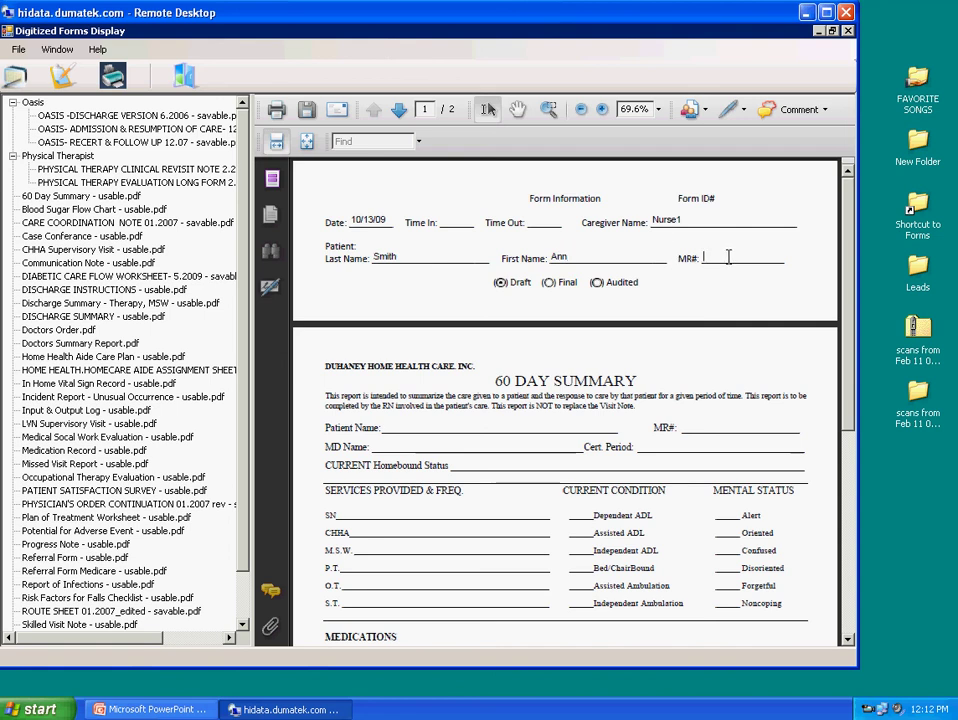
pyautogui.write('2009-SA')
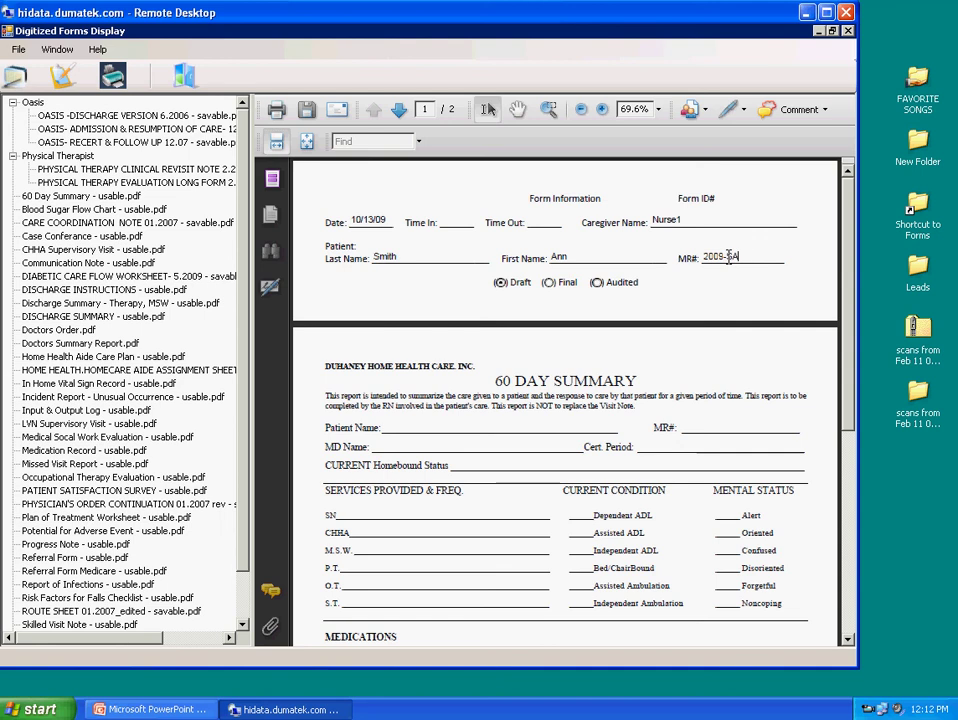
pyautogui.write('101009N1')
# Fill the summary's Patient Name, MR# and MD Name fields with the patient's and doctor's details
pyautogui.click(437, 425)
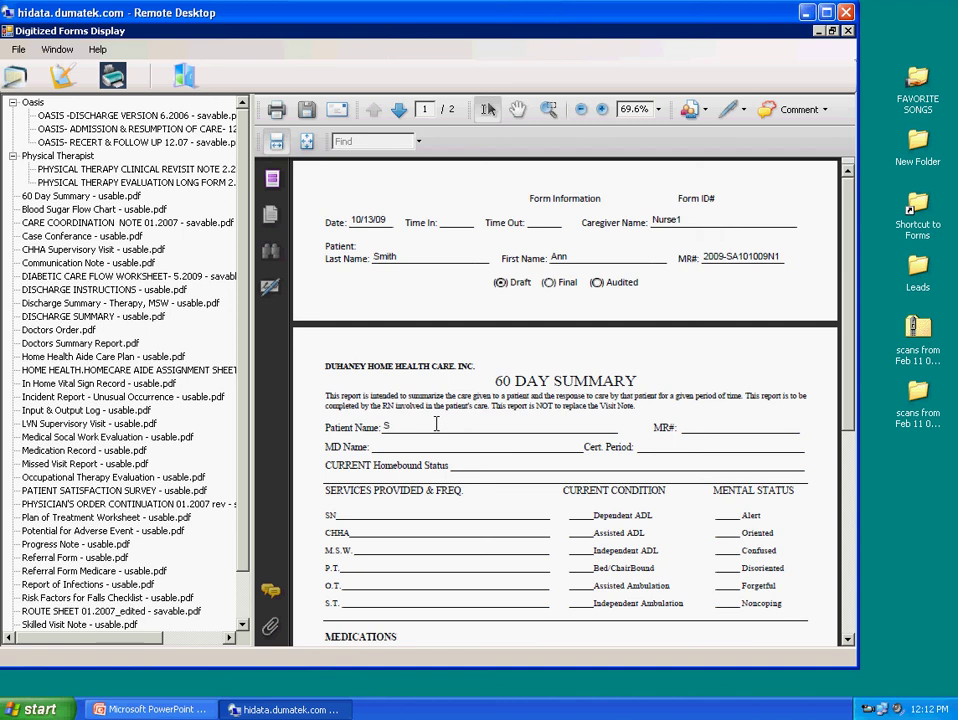
pyautogui.click(733, 428)
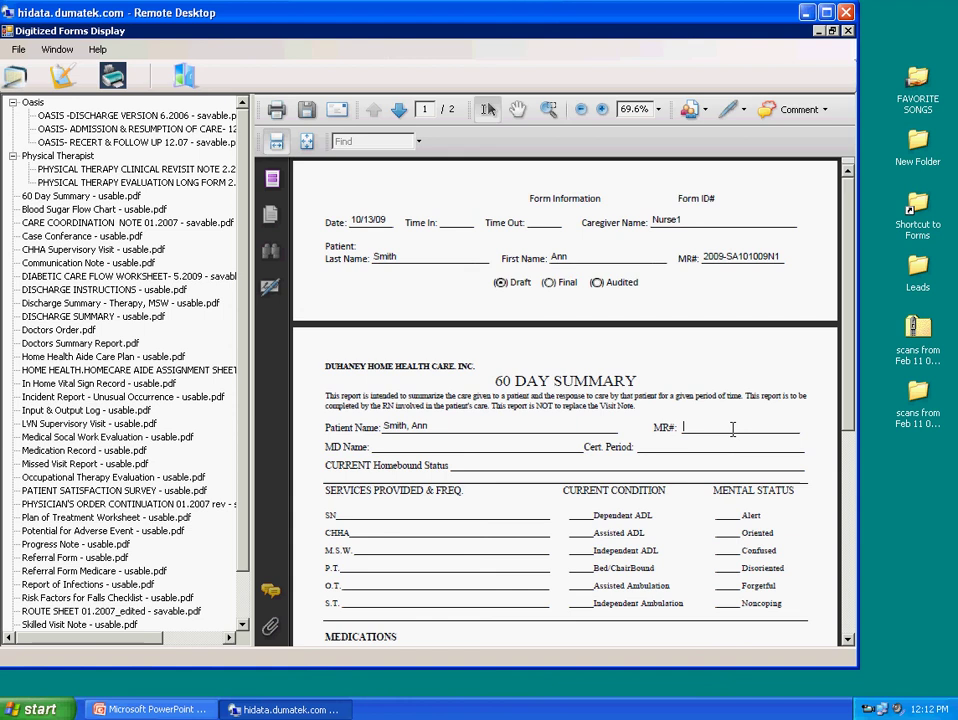
pyautogui.write('2009-1')
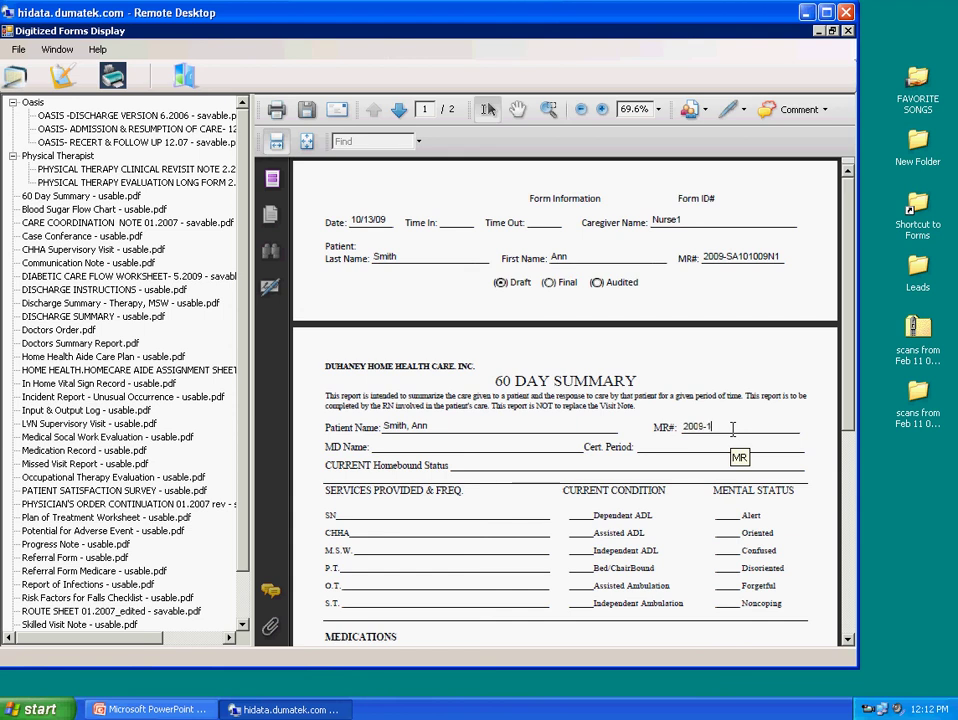
pyautogui.write('01009N1')
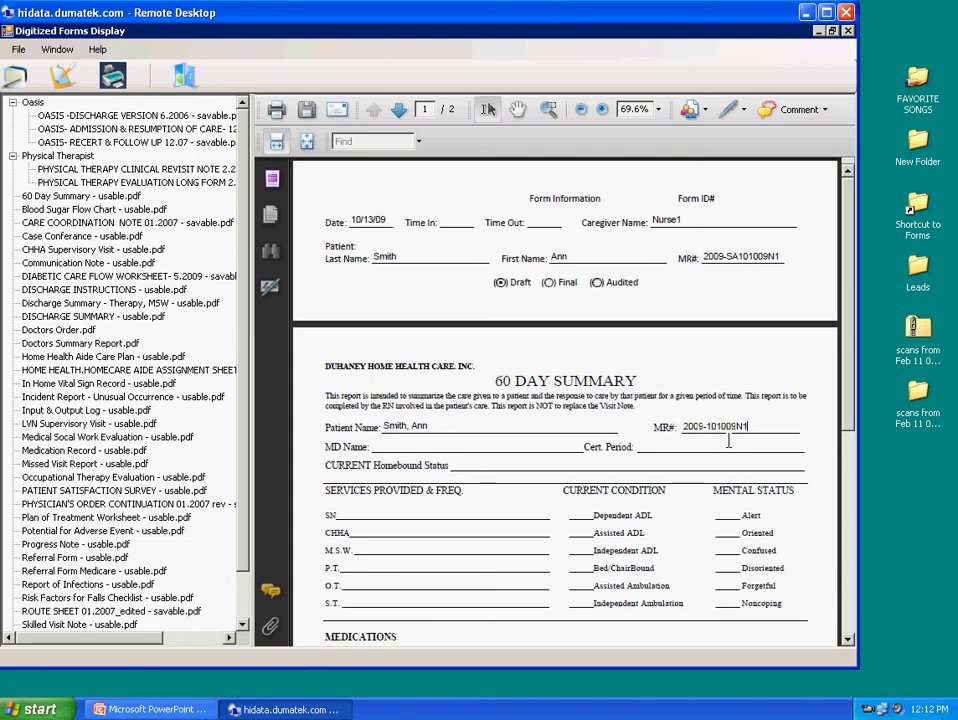
pyautogui.press('Left')
pyautogui.press('Left')
pyautogui.press('Left')
pyautogui.press('Left')
pyautogui.press('Left')
pyautogui.press('Left')
pyautogui.press('Left')
pyautogui.write('SA')
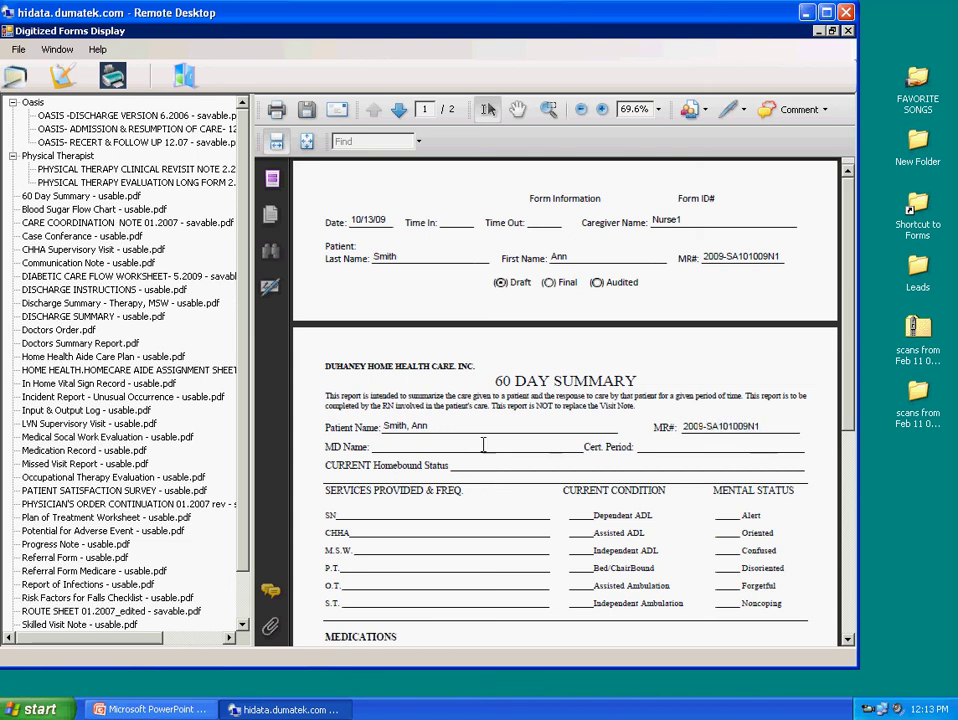
pyautogui.click(481, 446)
pyautogui.write('Dr')
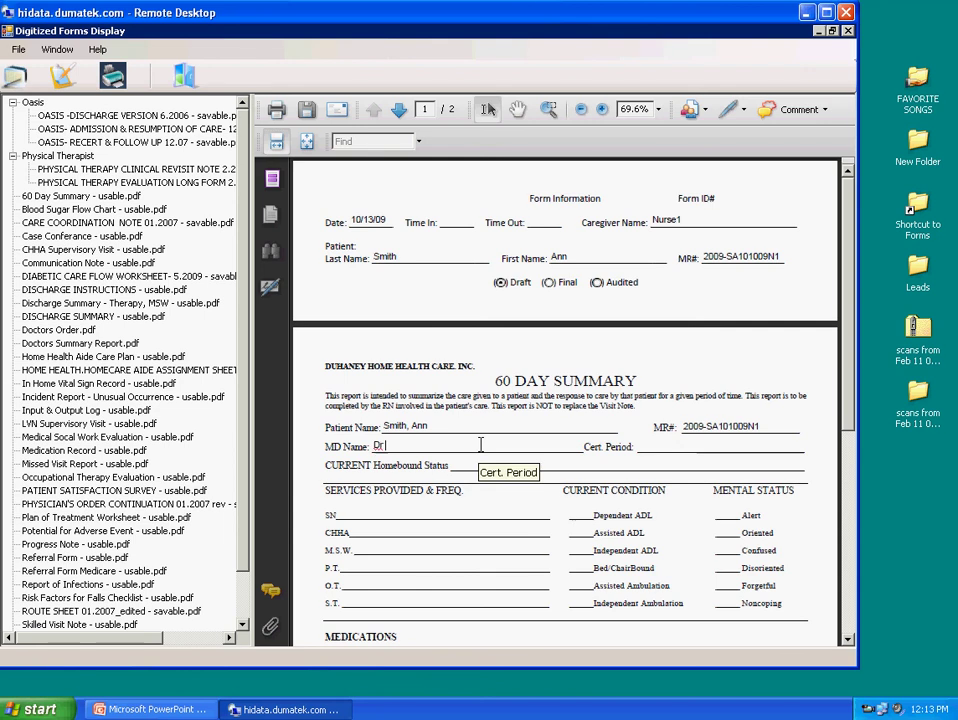
pyautogui.write(' Smith')
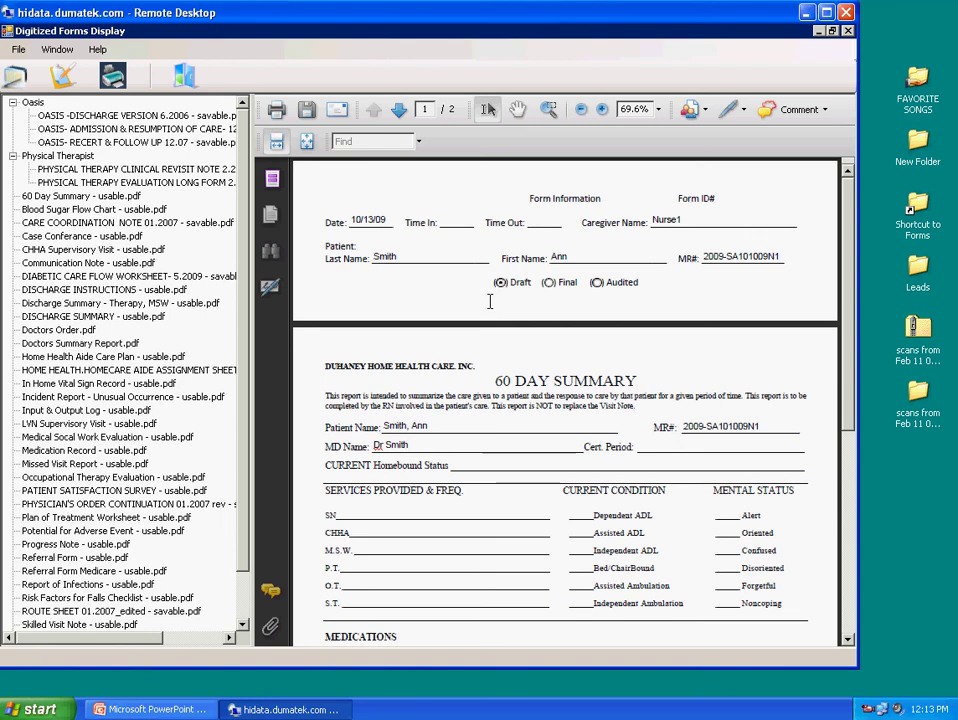
# Save a copy of the filled 60 Day Summary with Draft status, then add a sticky note
pyautogui.click(307, 112)
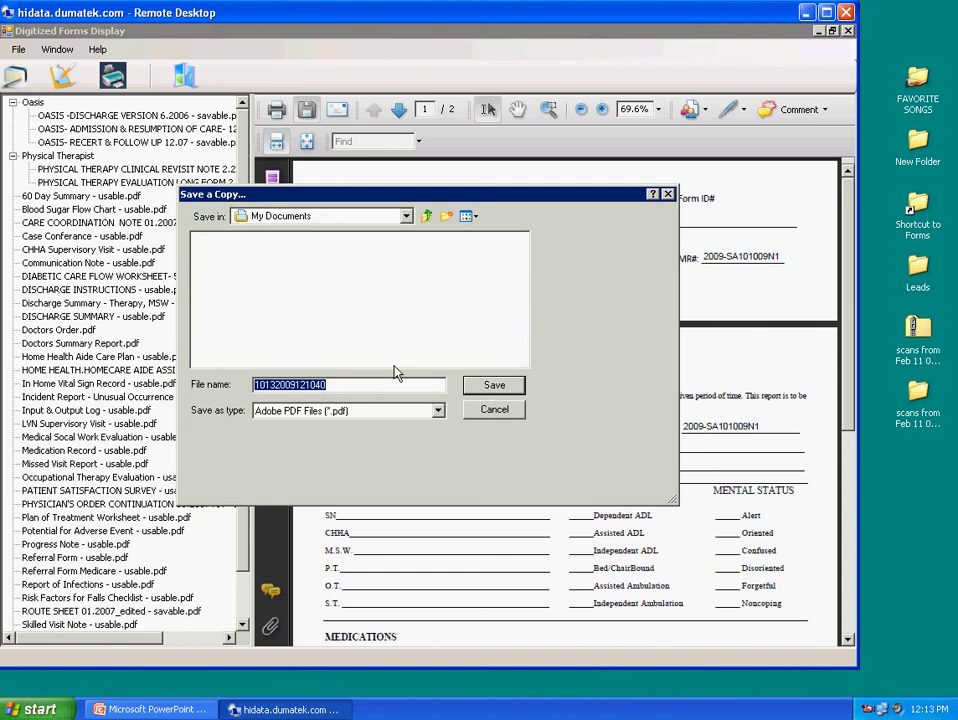
pyautogui.click(481, 388)
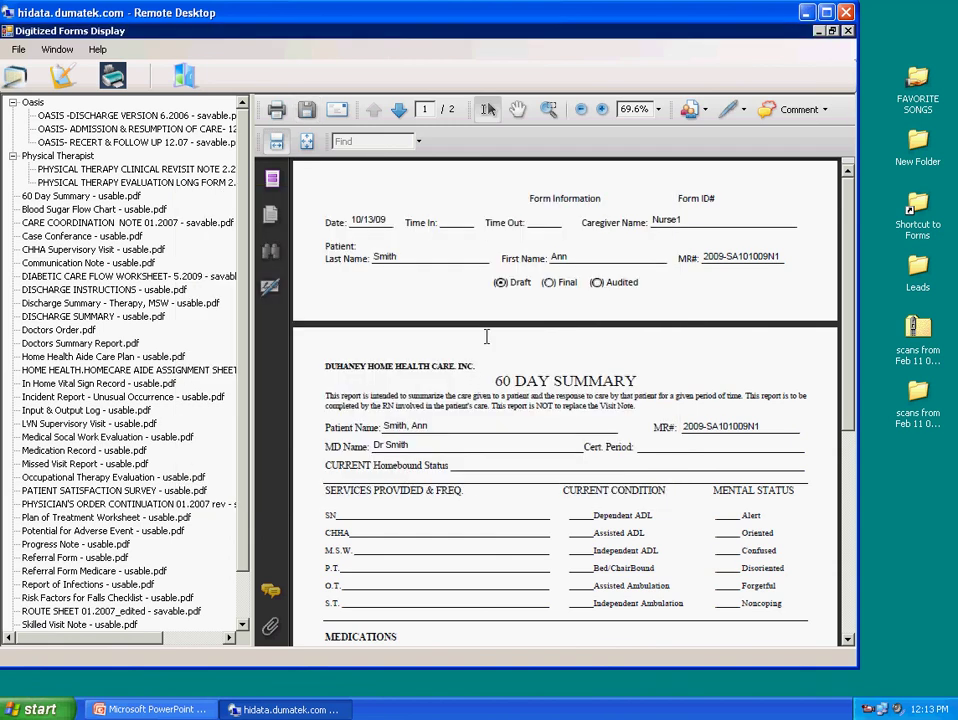
pyautogui.click(548, 283)
pyautogui.click(500, 283)
pyautogui.click(766, 109)
pyautogui.click(577, 140)
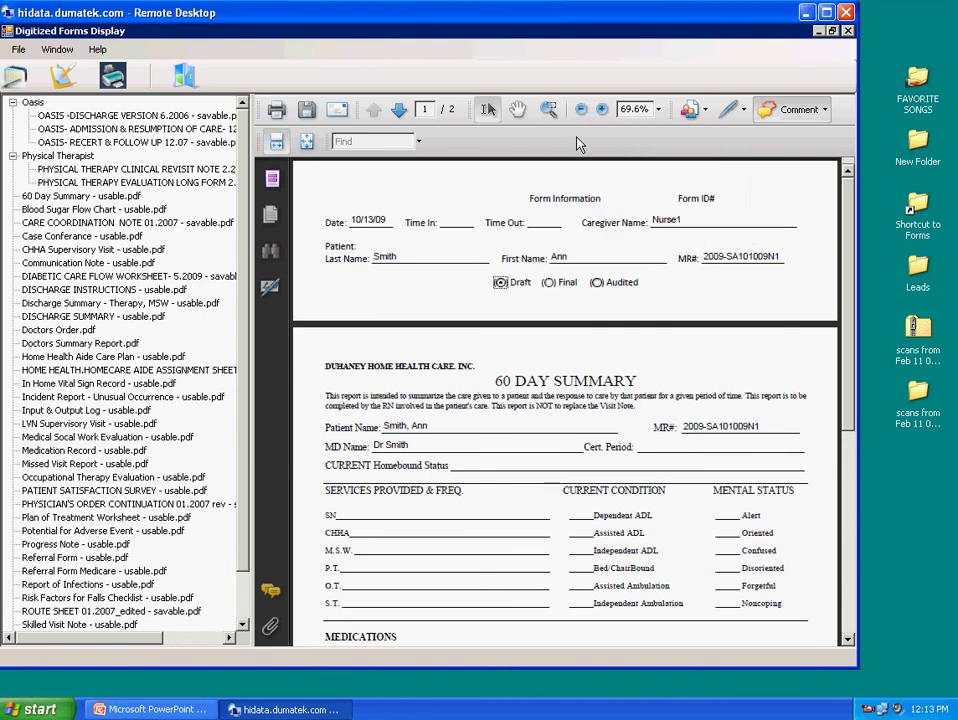
# Place a sticky note beside First Name reading 'Fix this problem!'
pyautogui.click(570, 244)
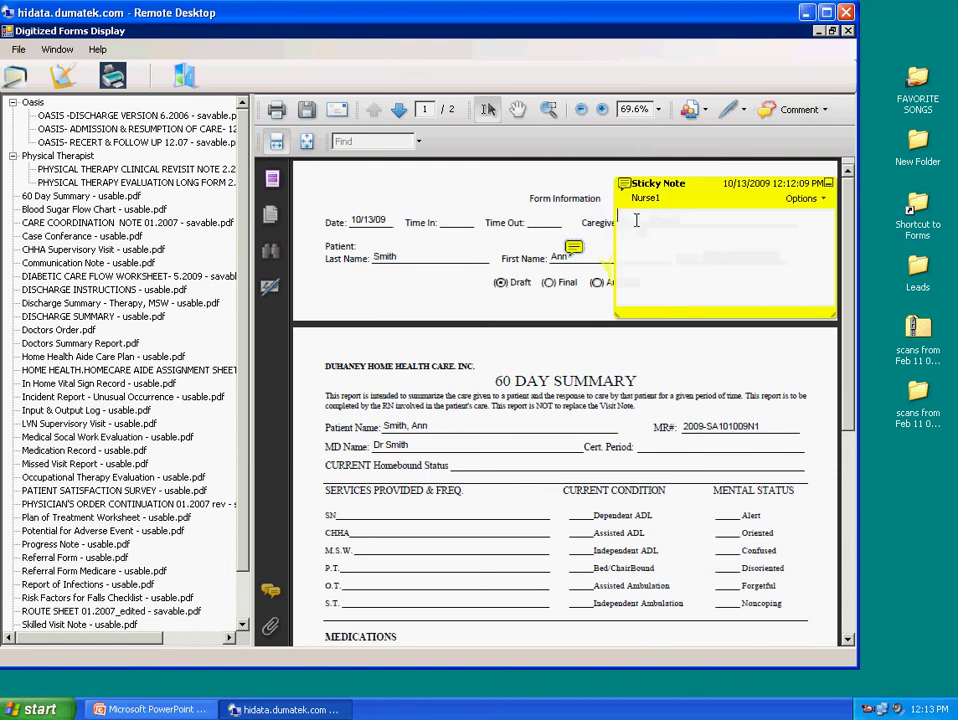
pyautogui.write('Fix')
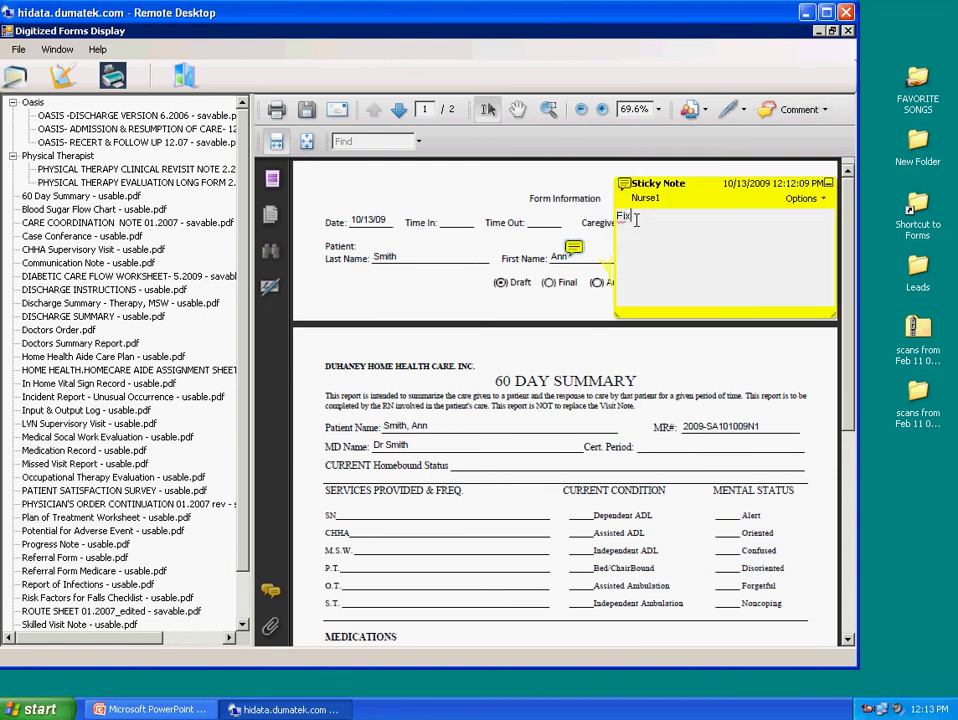
pyautogui.write('e')
pyautogui.press('BackSpace')
pyautogui.write('this ')
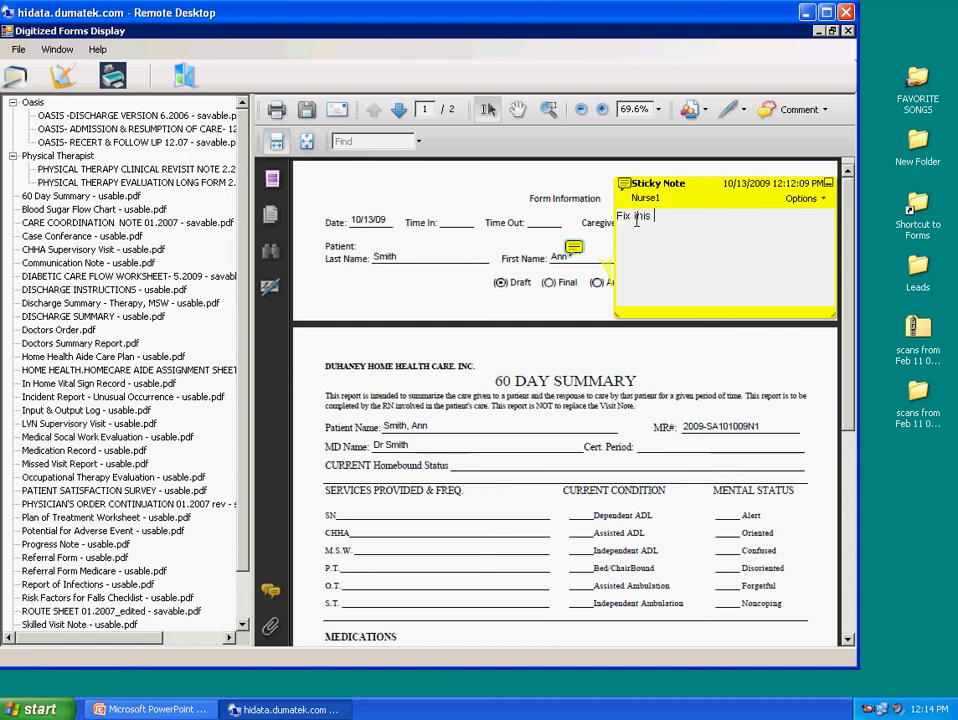
pyautogui.write('proble')
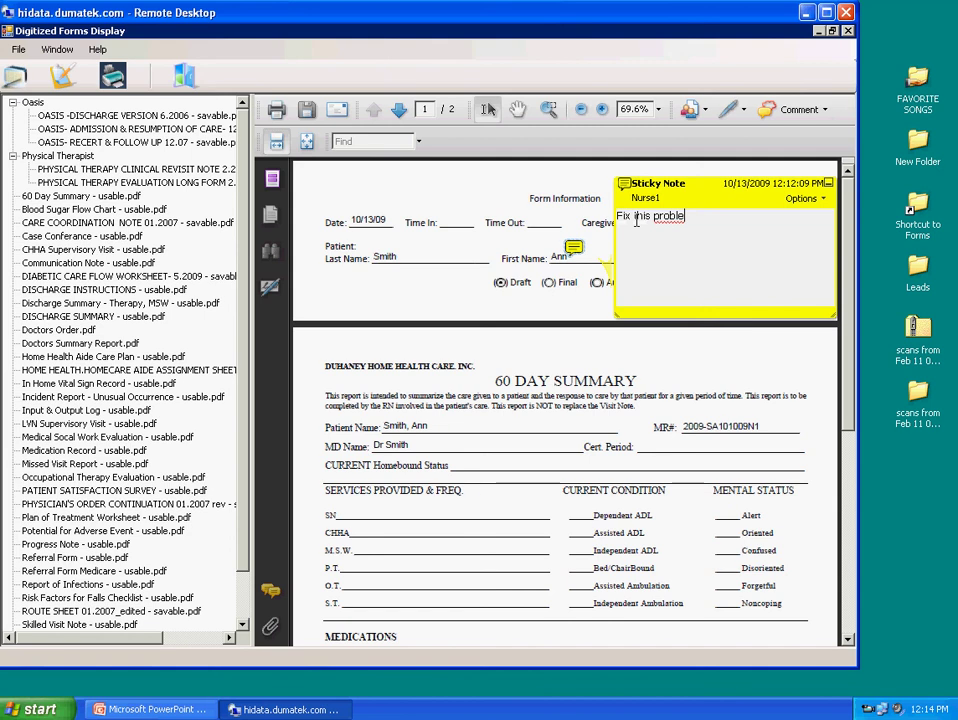
pyautogui.write('m!')
# Reply 'I will!' to the note, collapse it, and cancel the Save a Copy dialog
pyautogui.click(815, 205)
pyautogui.click(660, 318)
pyautogui.write('I wil')
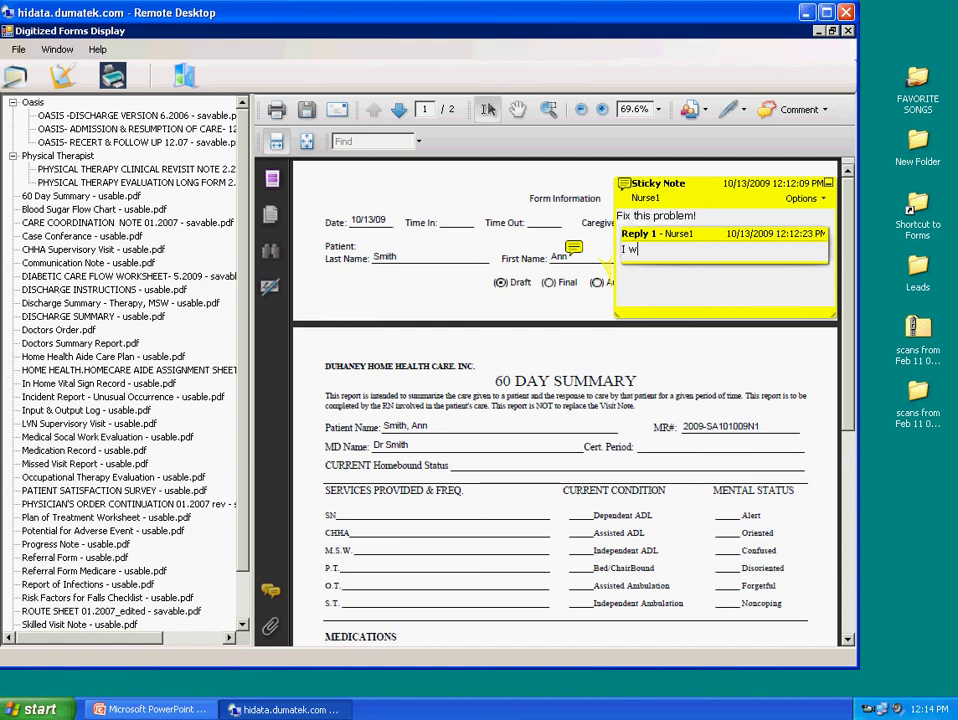
pyautogui.write('l!')
pyautogui.click(584, 318)
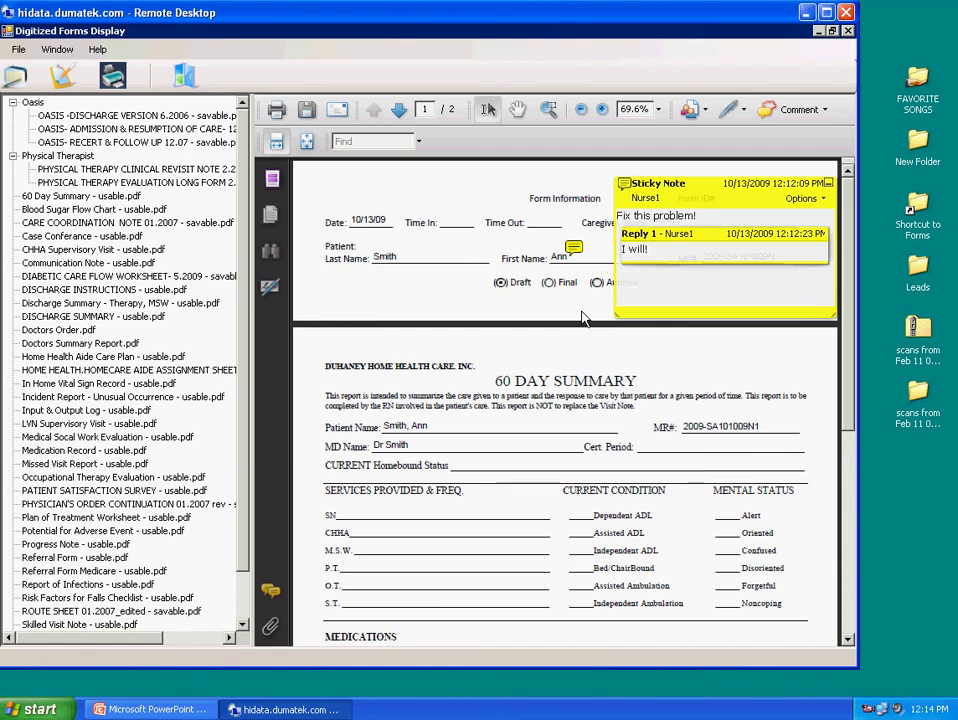
pyautogui.click(828, 183)
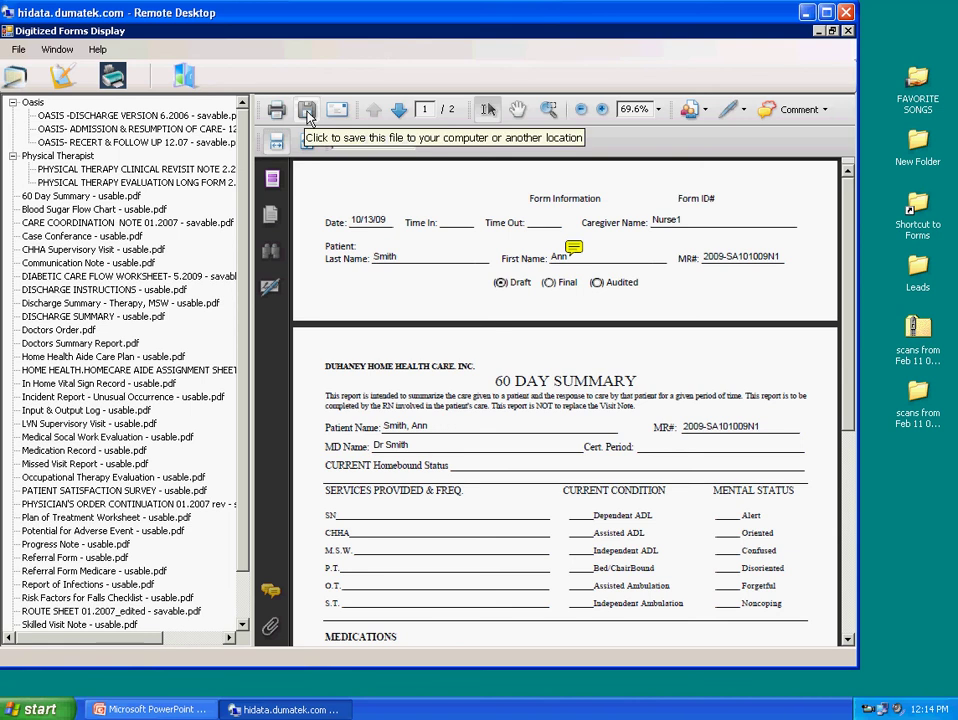
pyautogui.click(307, 112)
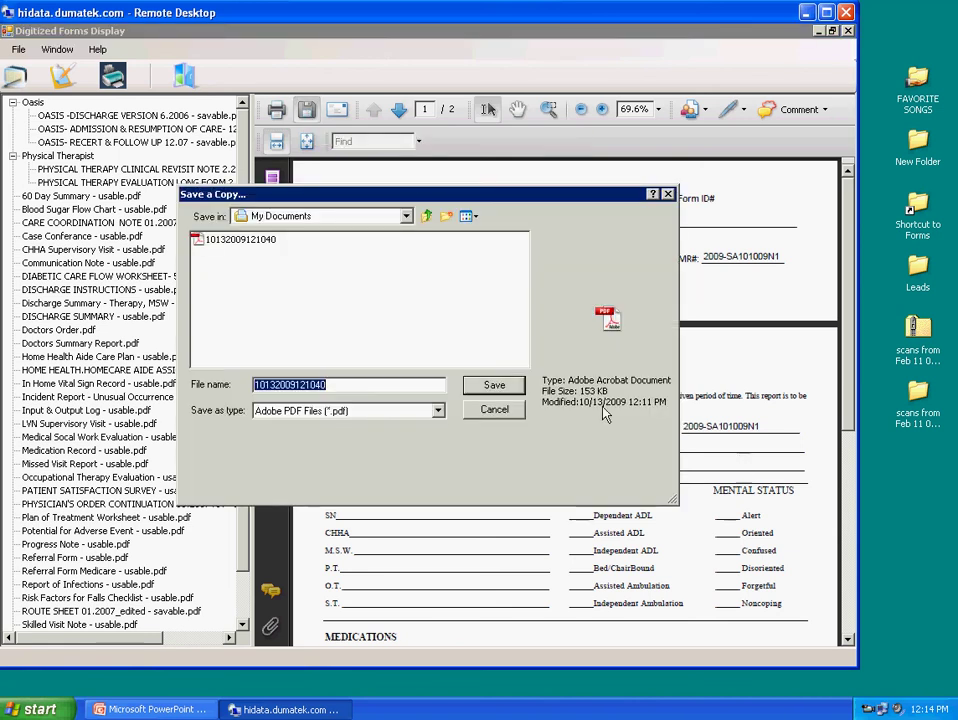
pyautogui.click(491, 408)
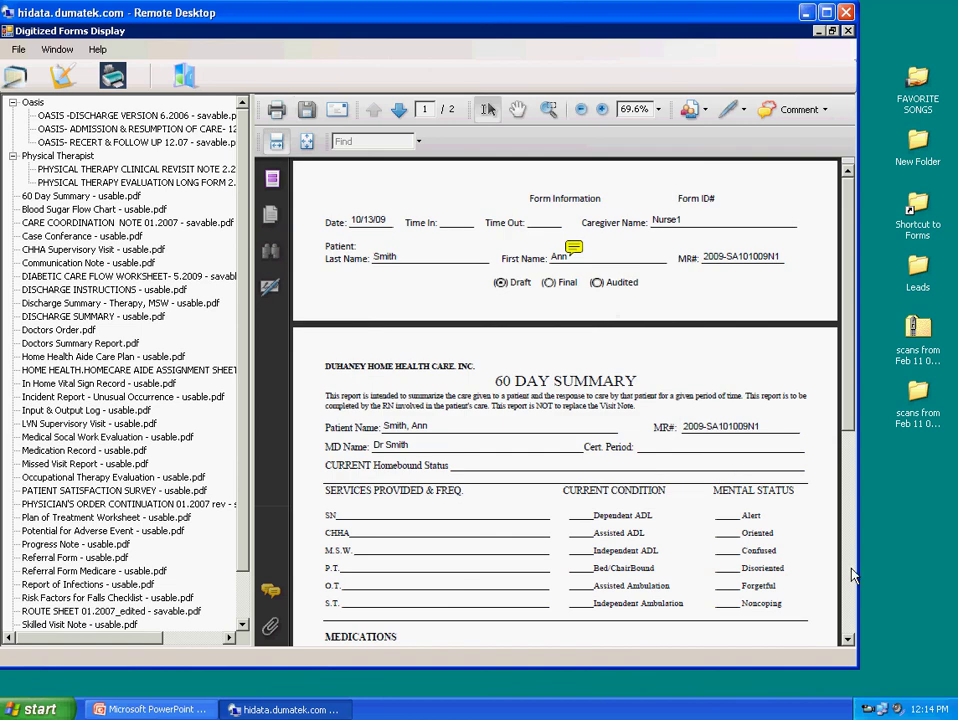
pyautogui.click(848, 577)
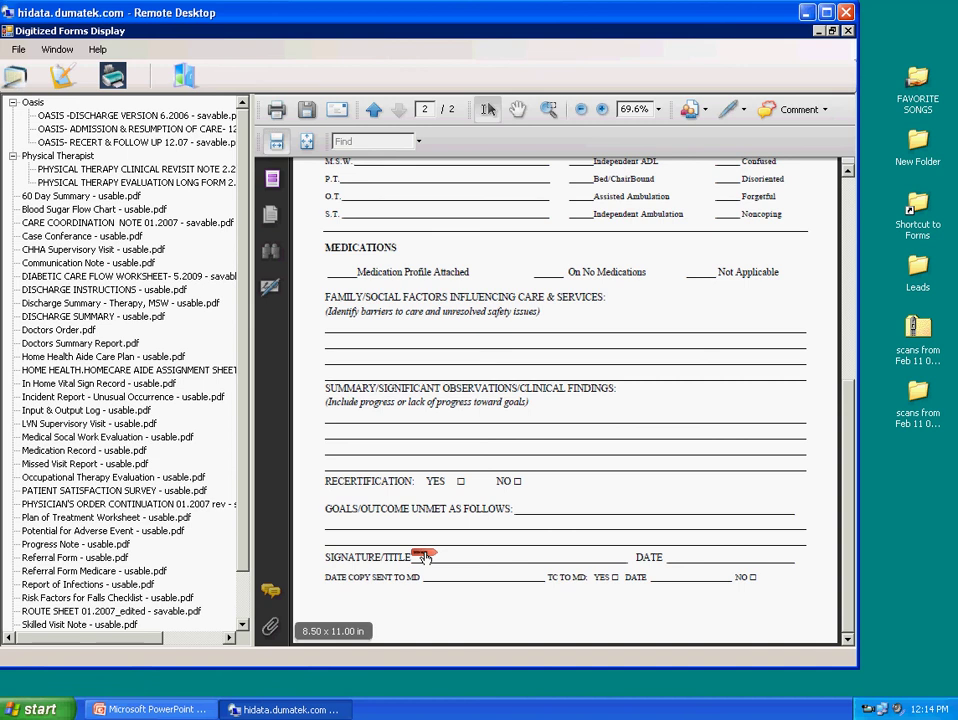
pyautogui.click(423, 557)
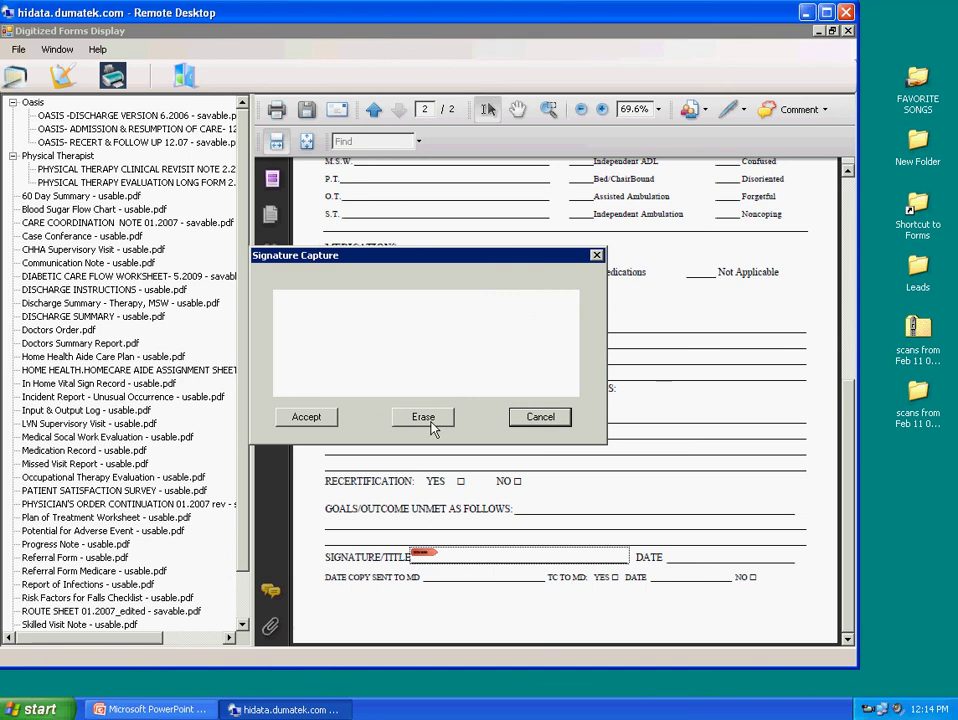
pyautogui.click(538, 418)
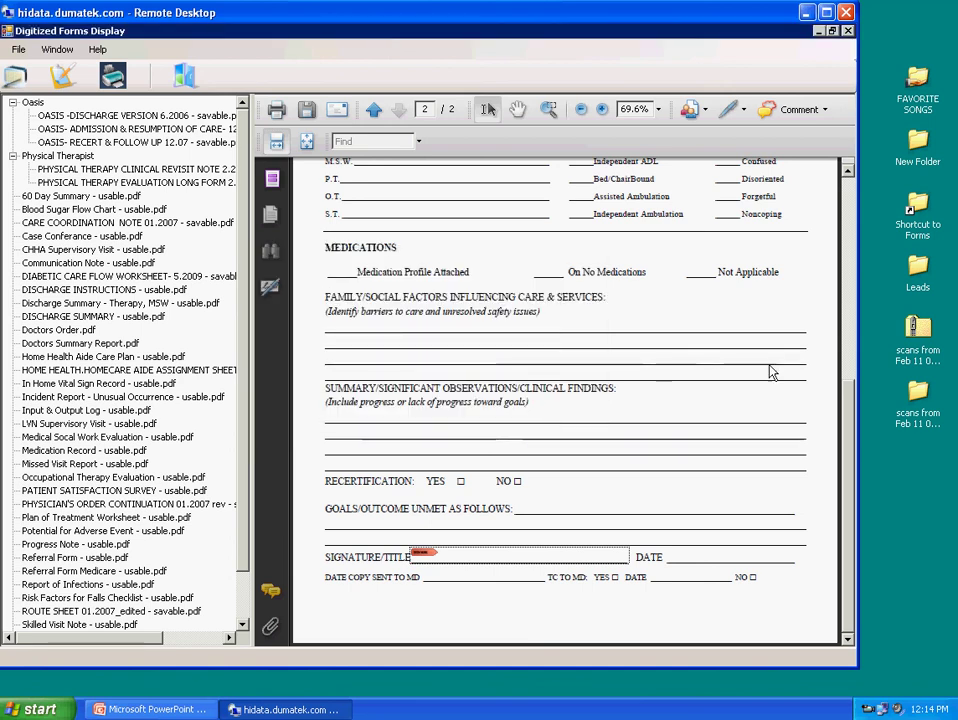
pyautogui.click(847, 174)
pyautogui.click(847, 174)
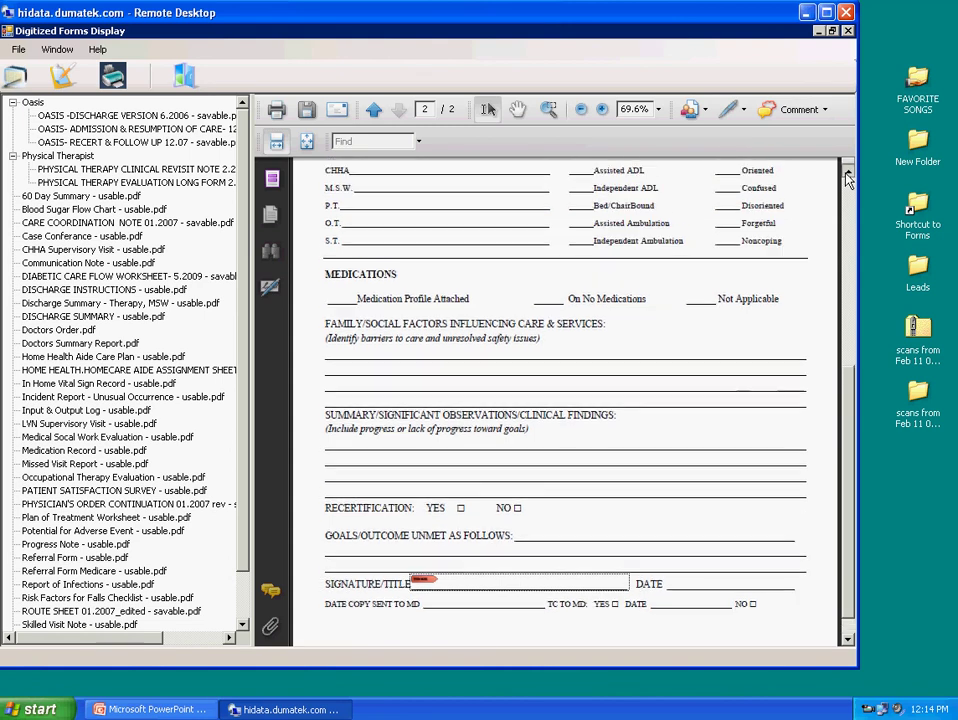
pyautogui.click(847, 174)
pyautogui.click(847, 174)
pyautogui.click(848, 201)
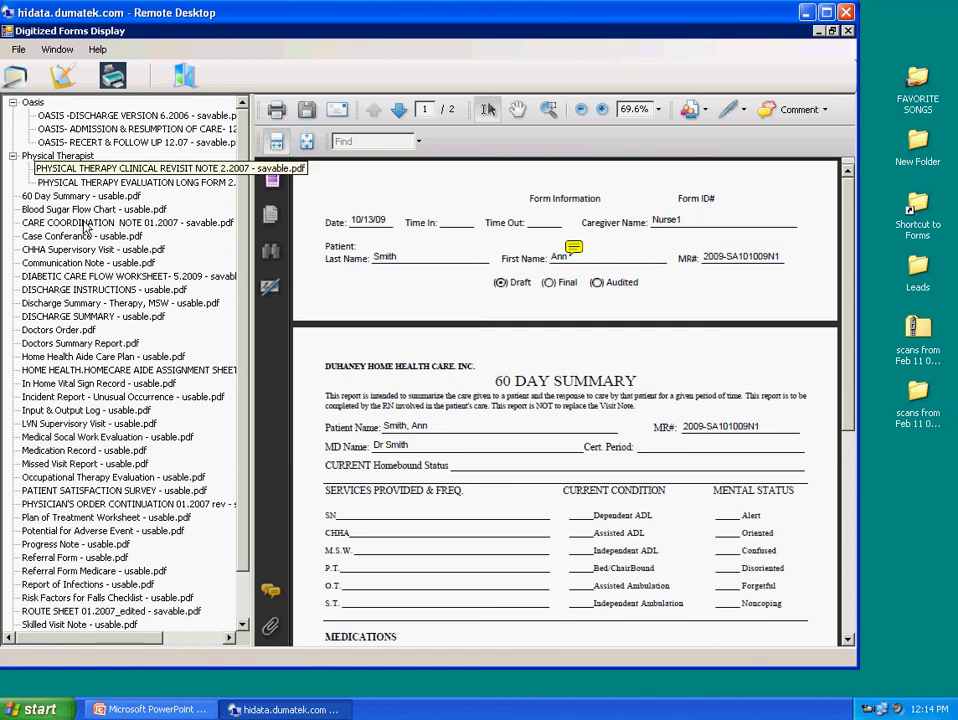
# Open Doctors Summary Report.pdf and enter the patient's last name, first name and MR#
pyautogui.click(81, 343)
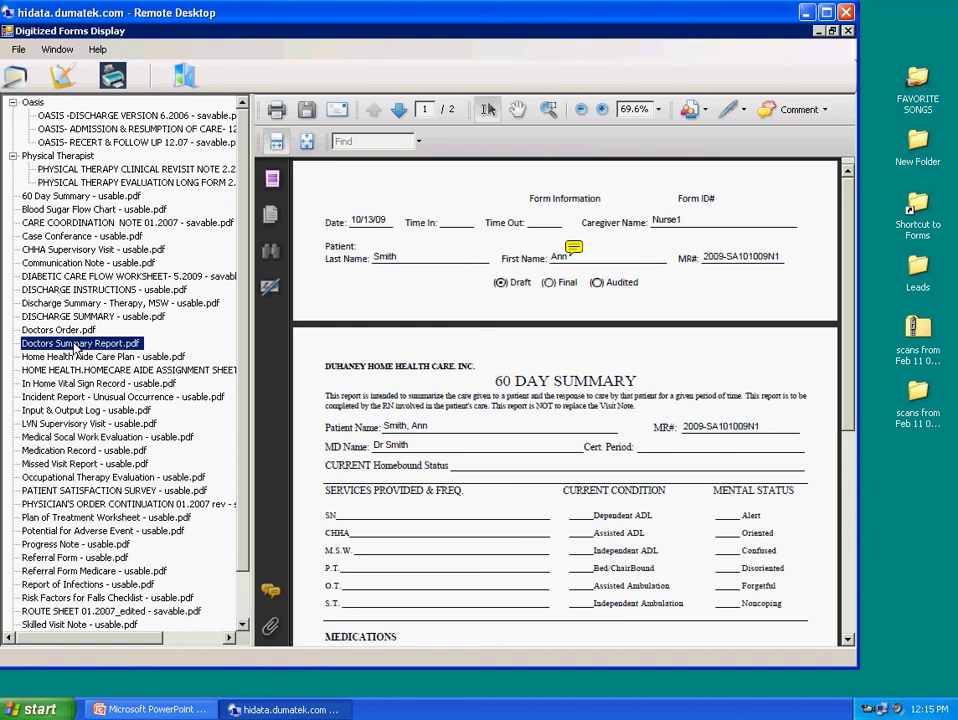
pyautogui.doubleClick(78, 345)
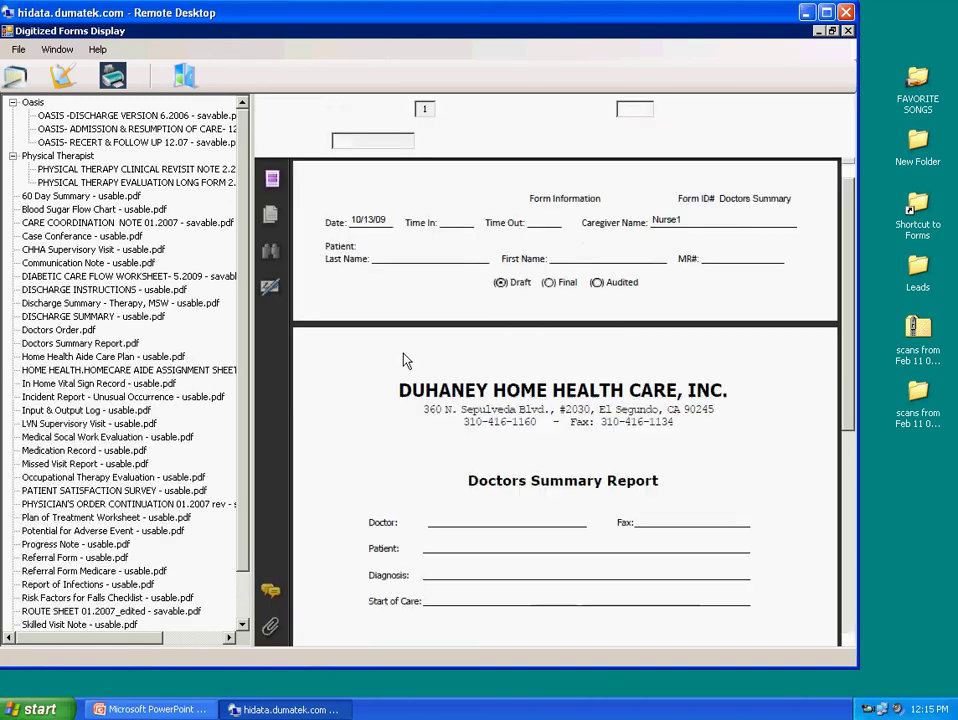
pyautogui.click(438, 257)
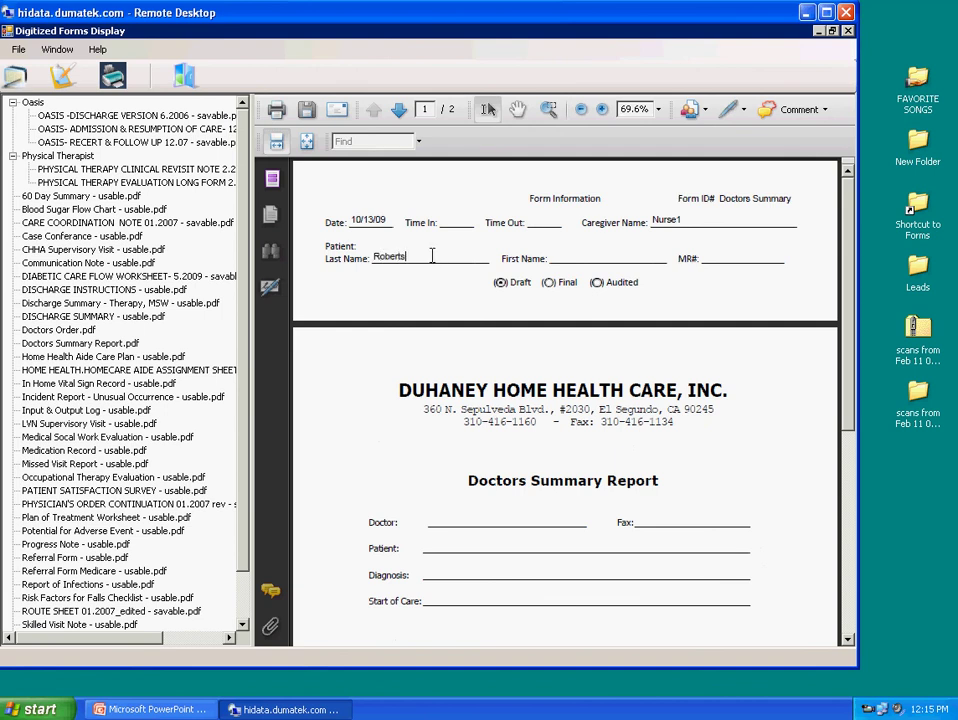
pyautogui.click(570, 257)
pyautogui.click(720, 253)
pyautogui.write('200')
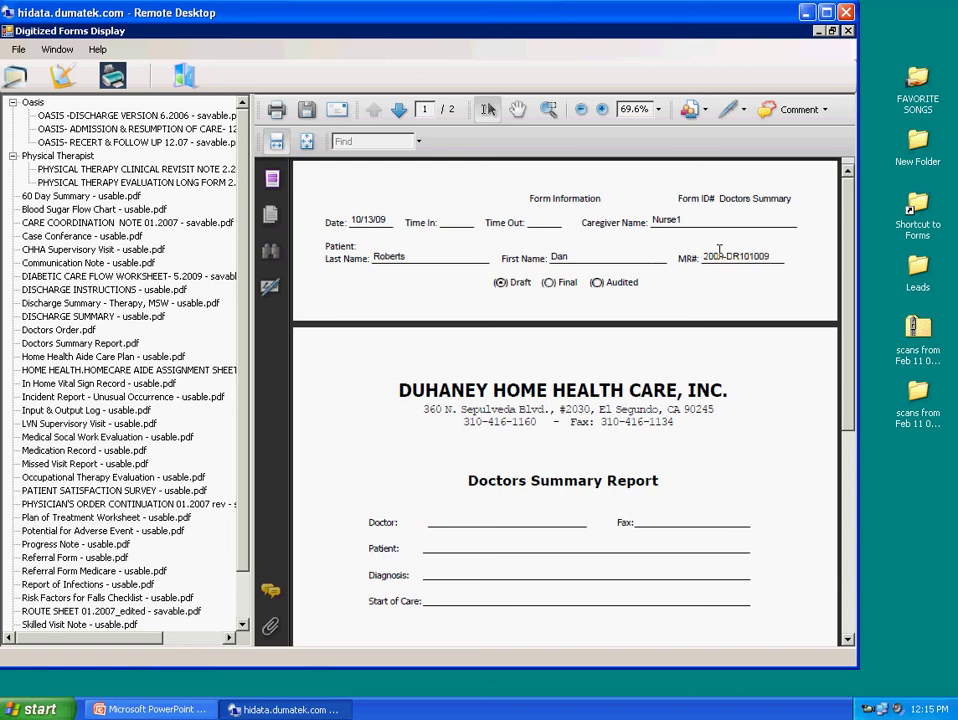
pyautogui.write('9-DR10100SN1')
# Enter the doctor's name in the Doctor field and save a copy of the report
pyautogui.click(443, 520)
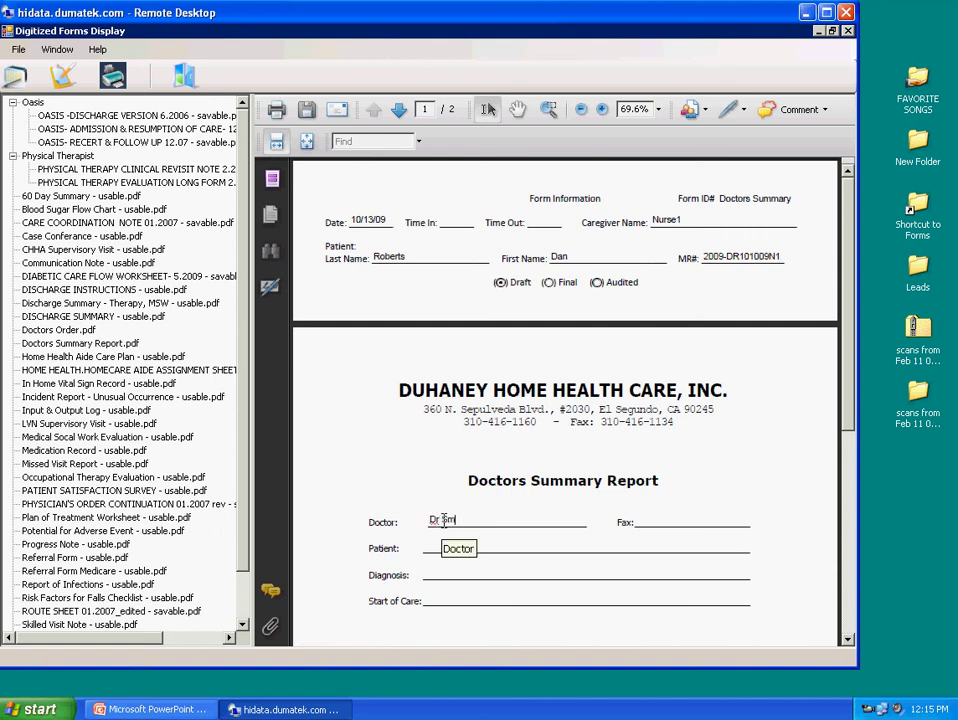
pyautogui.write('Dr Smith')
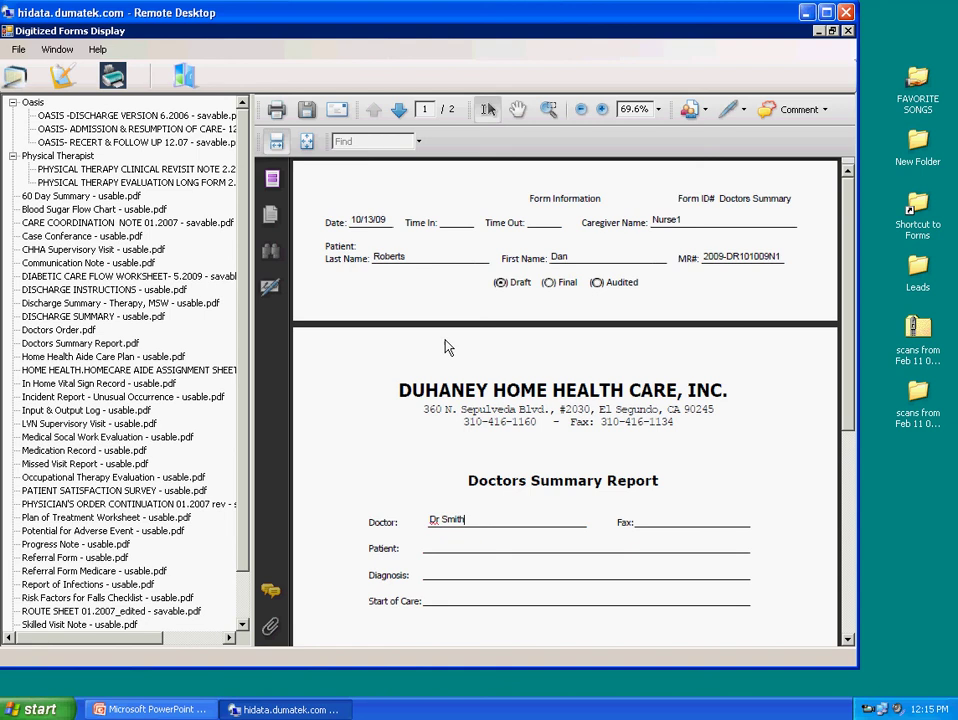
pyautogui.click(308, 113)
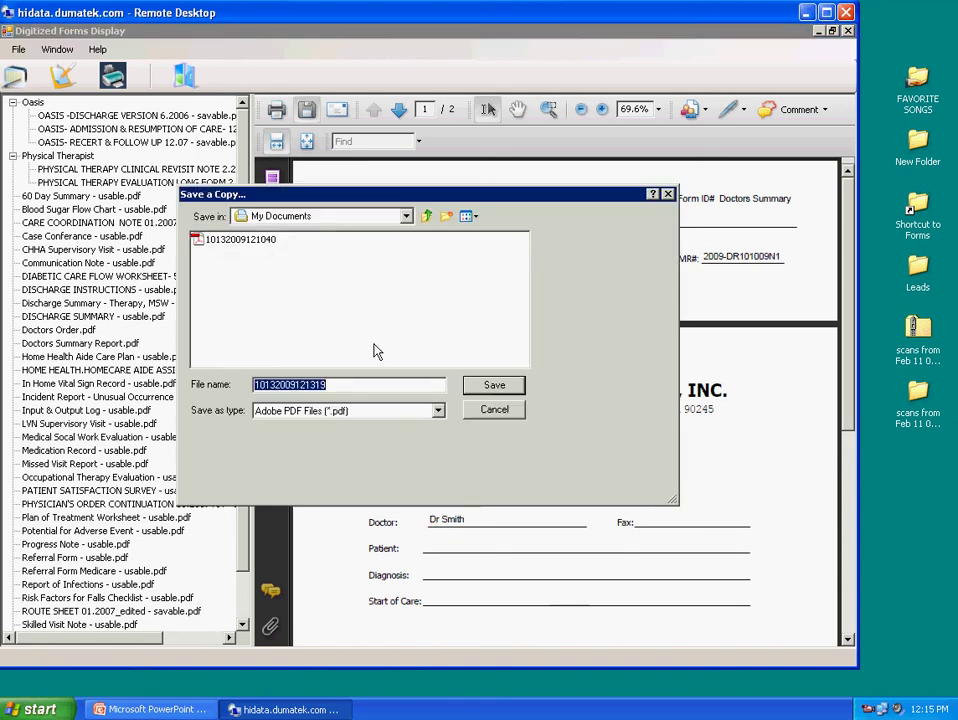
pyautogui.click(495, 386)
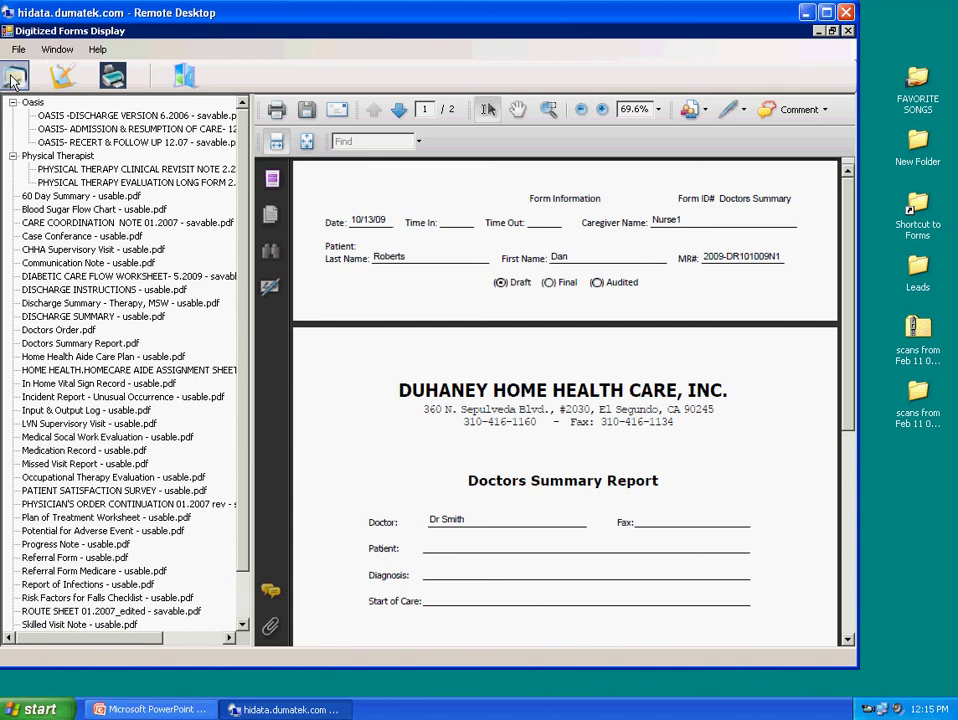
pyautogui.click(76, 117)
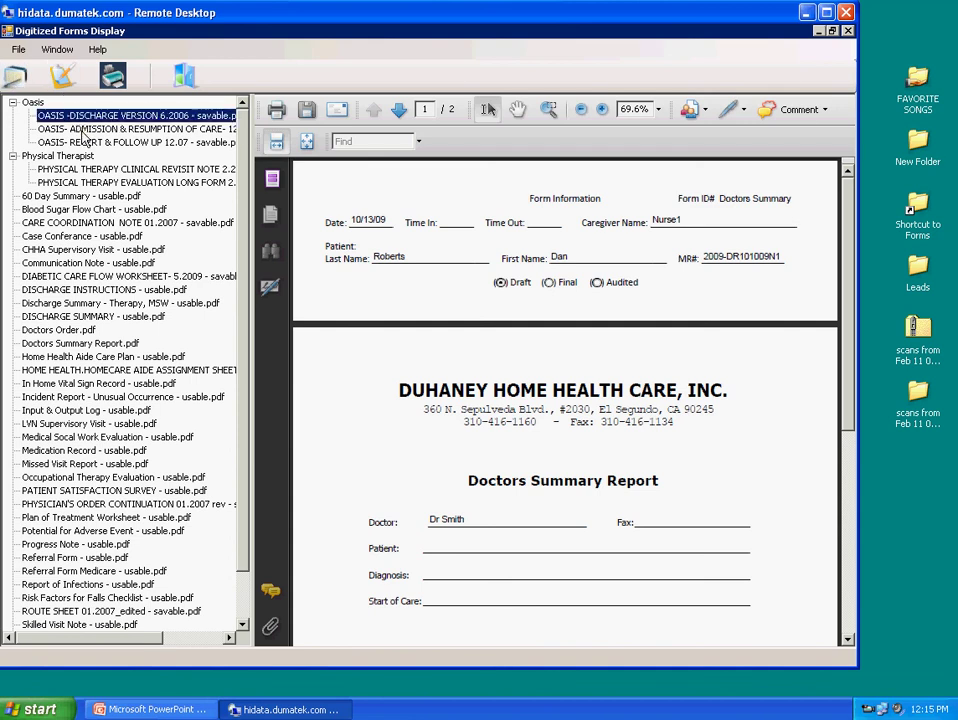
pyautogui.click(76, 129)
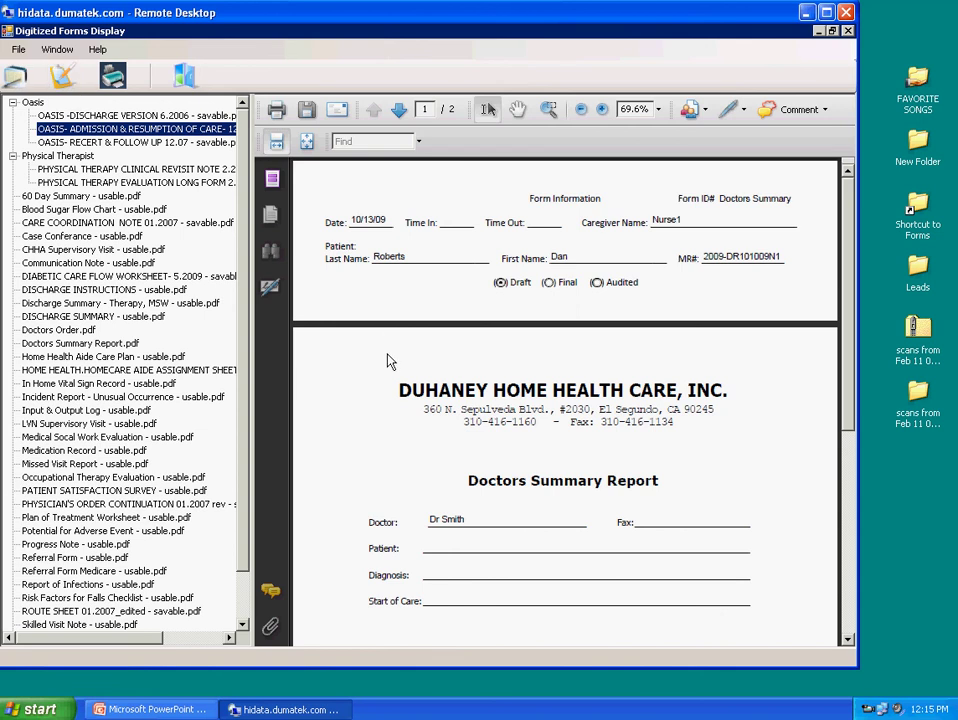
pyautogui.click(32, 100)
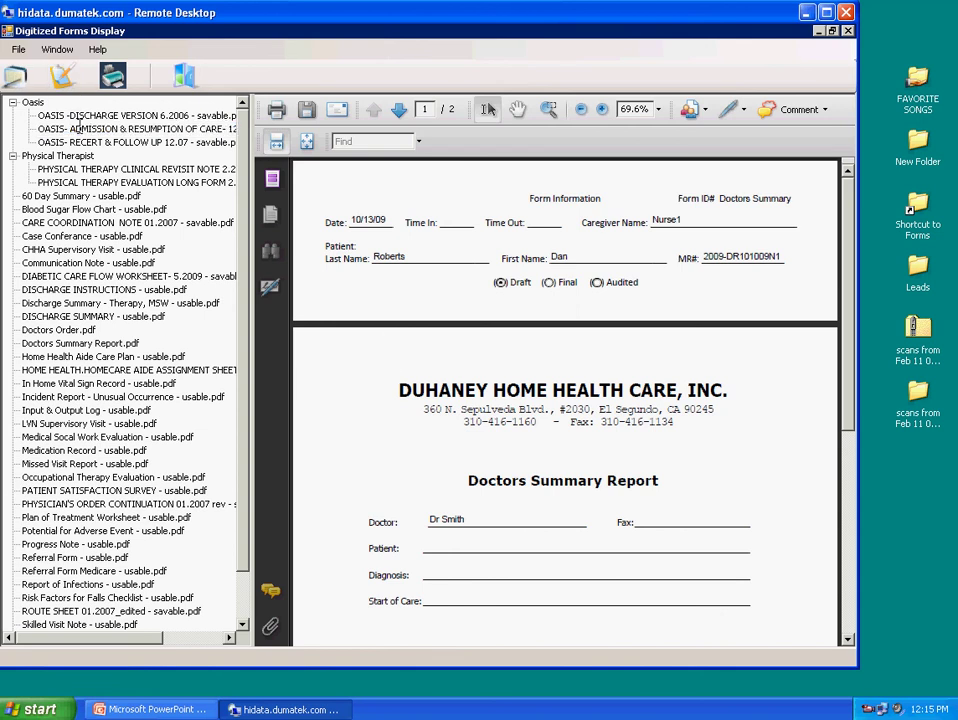
pyautogui.click(15, 76)
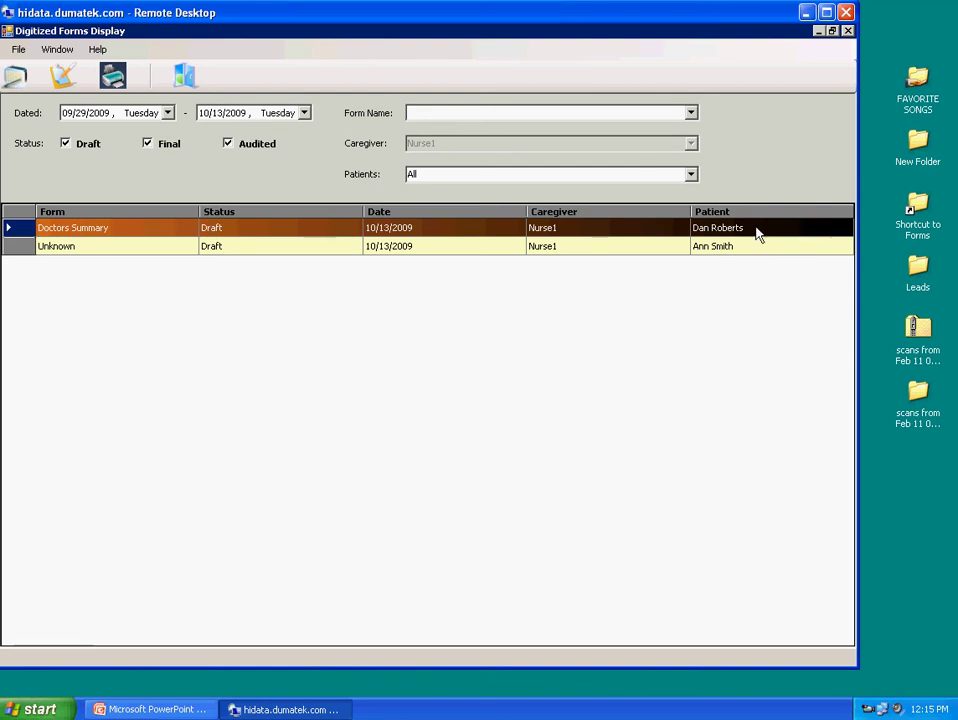
pyautogui.doubleClick(278, 230)
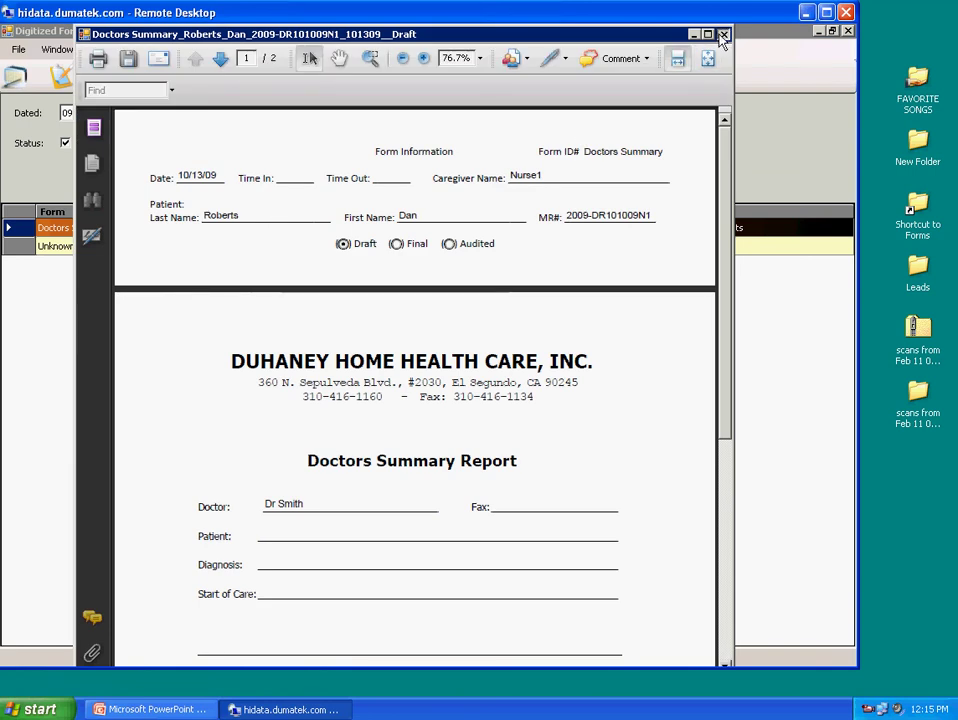
pyautogui.click(723, 34)
pyautogui.doubleClick(275, 248)
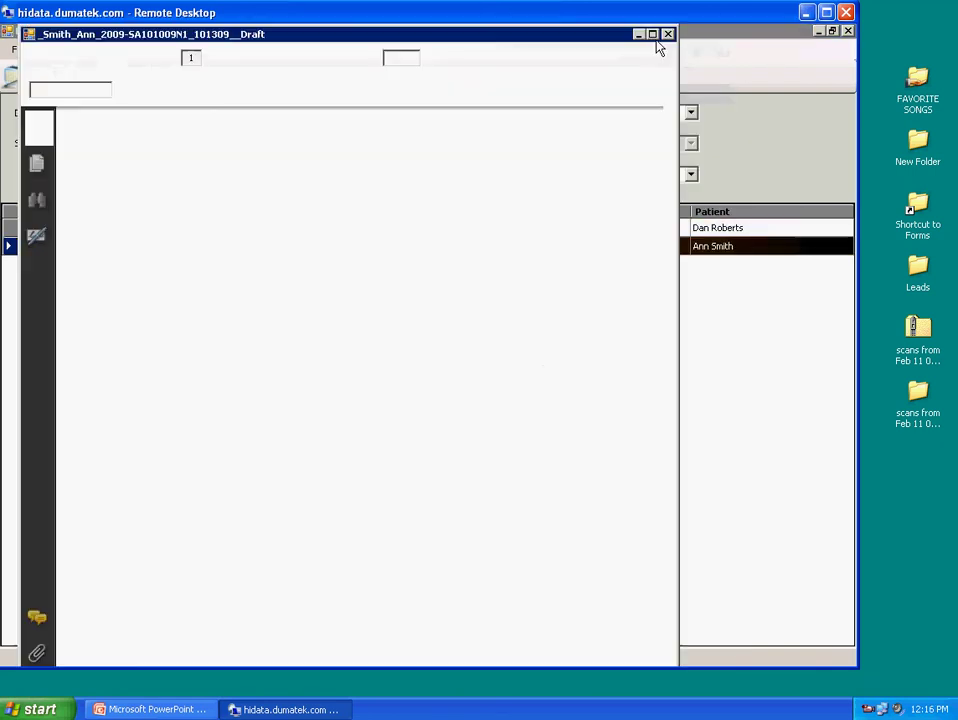
pyautogui.click(668, 34)
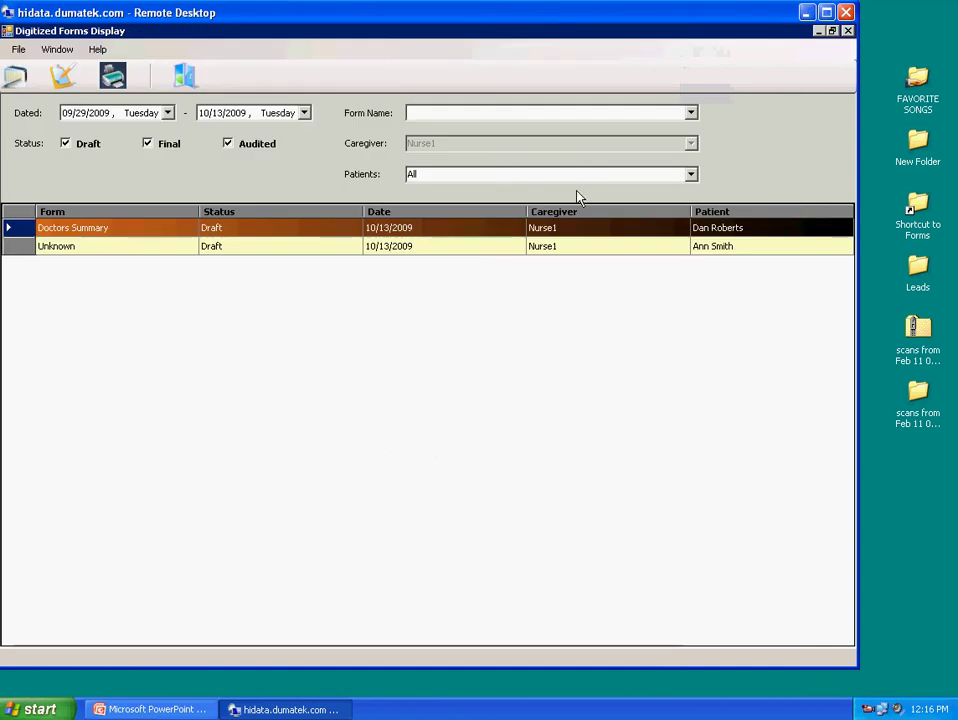
pyautogui.click(58, 84)
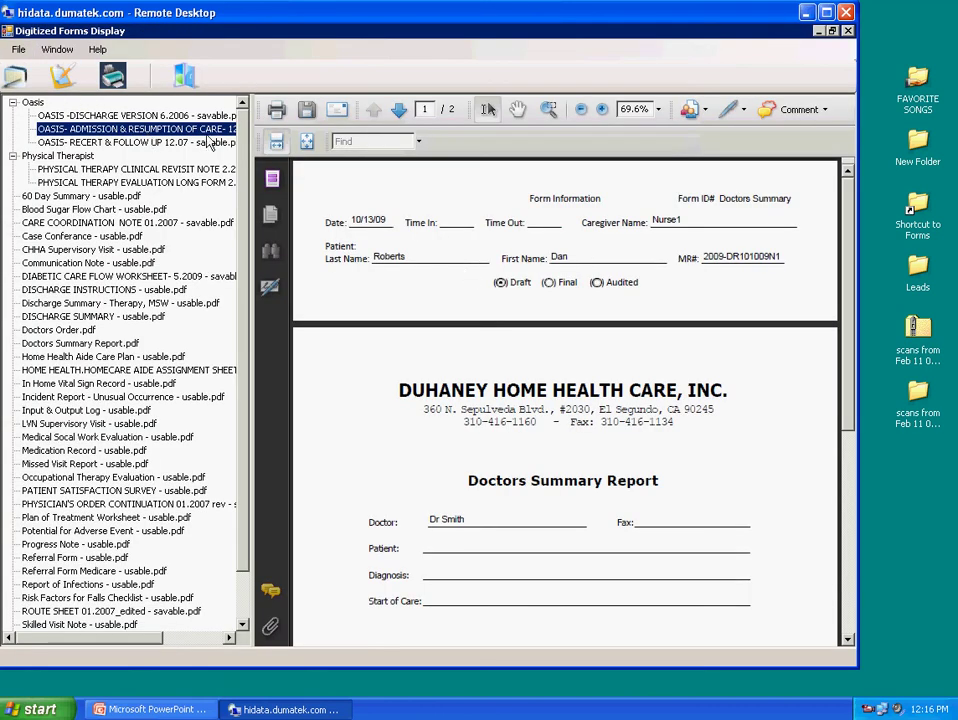
pyautogui.click(206, 134)
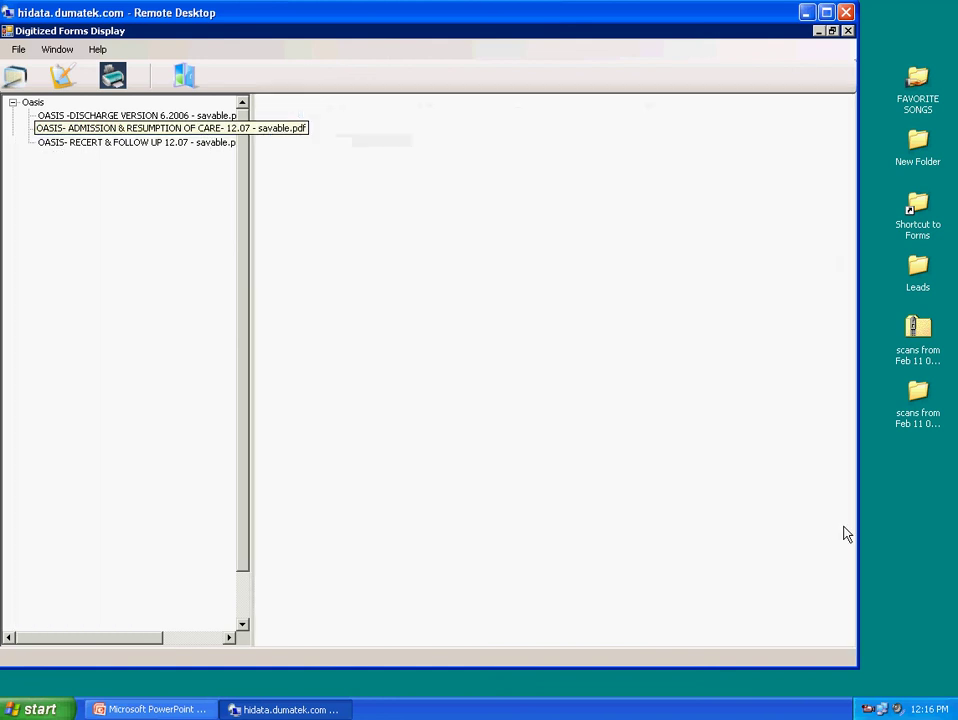
pyautogui.scroll(-15, 855, 606)
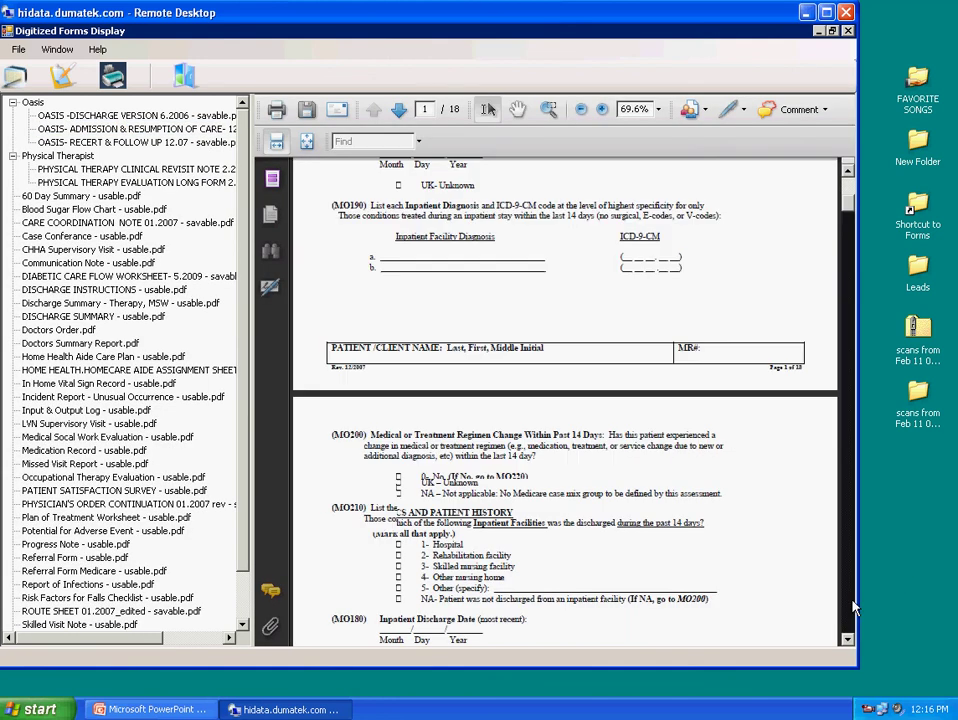
pyautogui.scroll(-12, 855, 606)
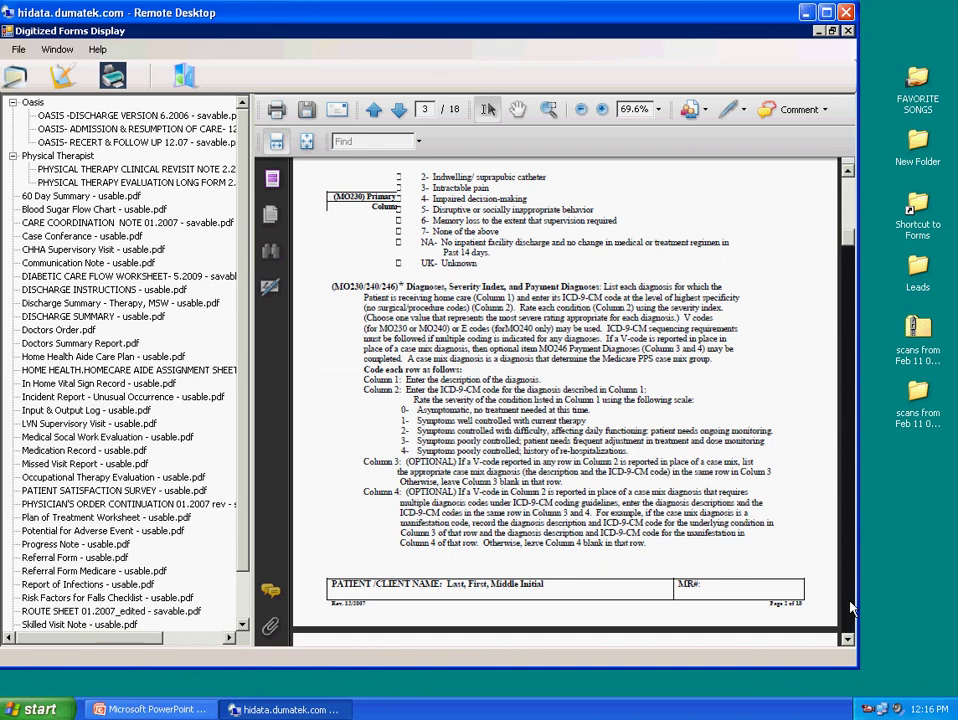
pyautogui.click(15, 76)
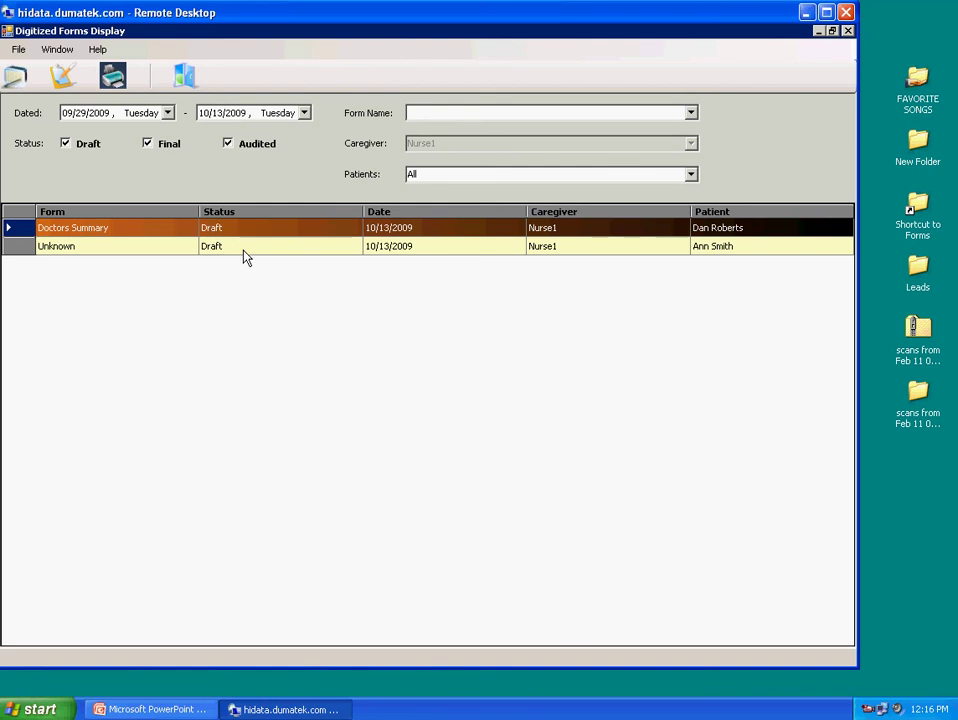
# Save the Doctors Summary with Final status, then open and close the Unknown draft form
pyautogui.click(244, 248)
pyautogui.doubleClick(243, 228)
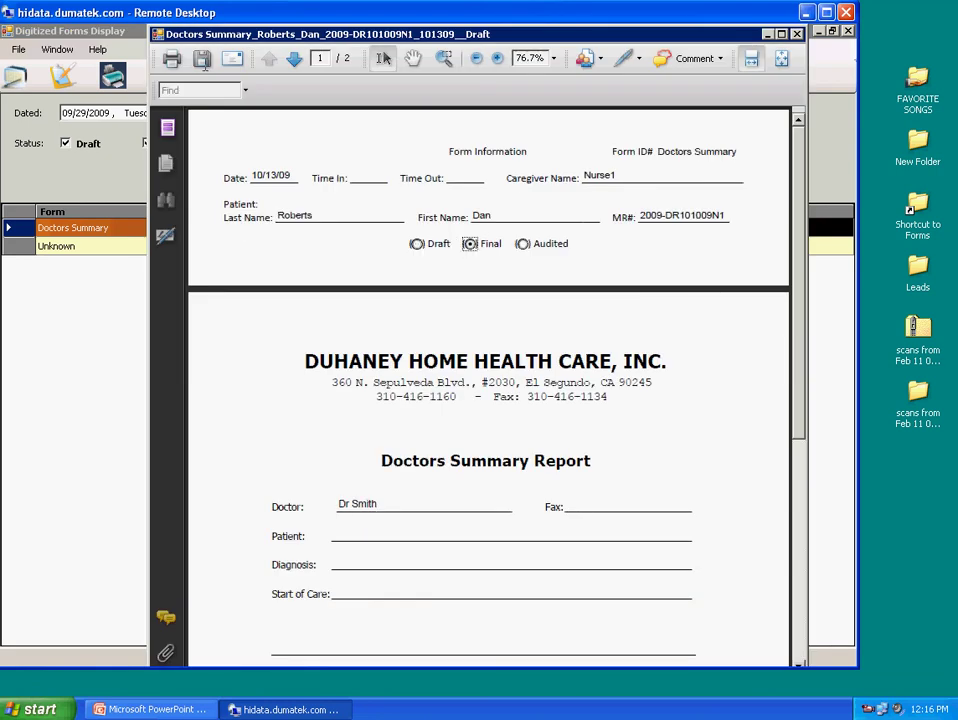
pyautogui.click(201, 58)
pyautogui.click(489, 390)
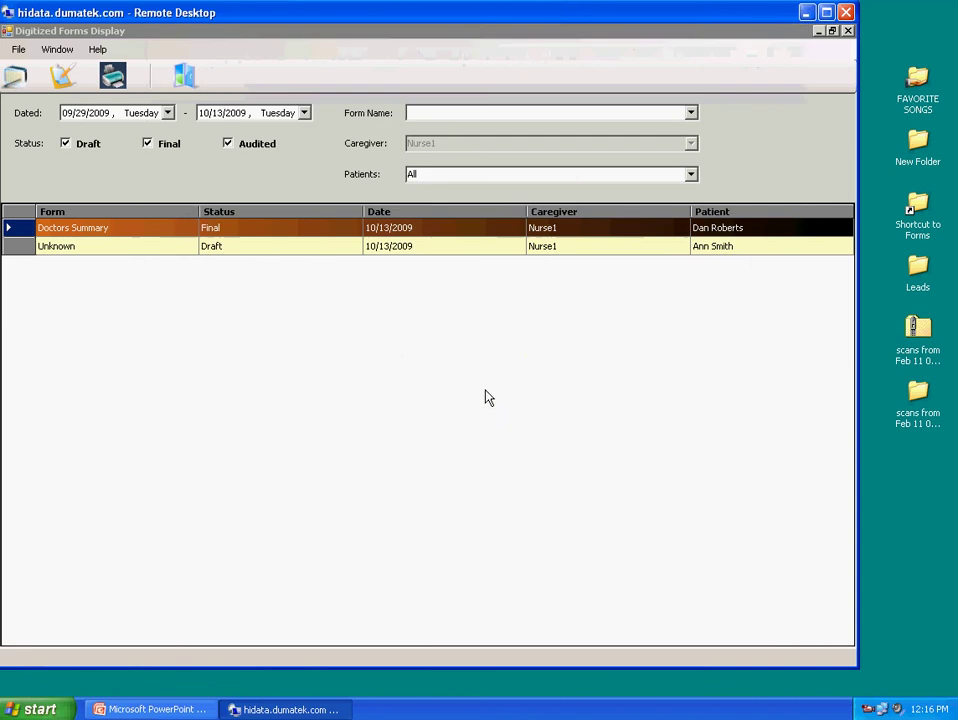
pyautogui.doubleClick(229, 250)
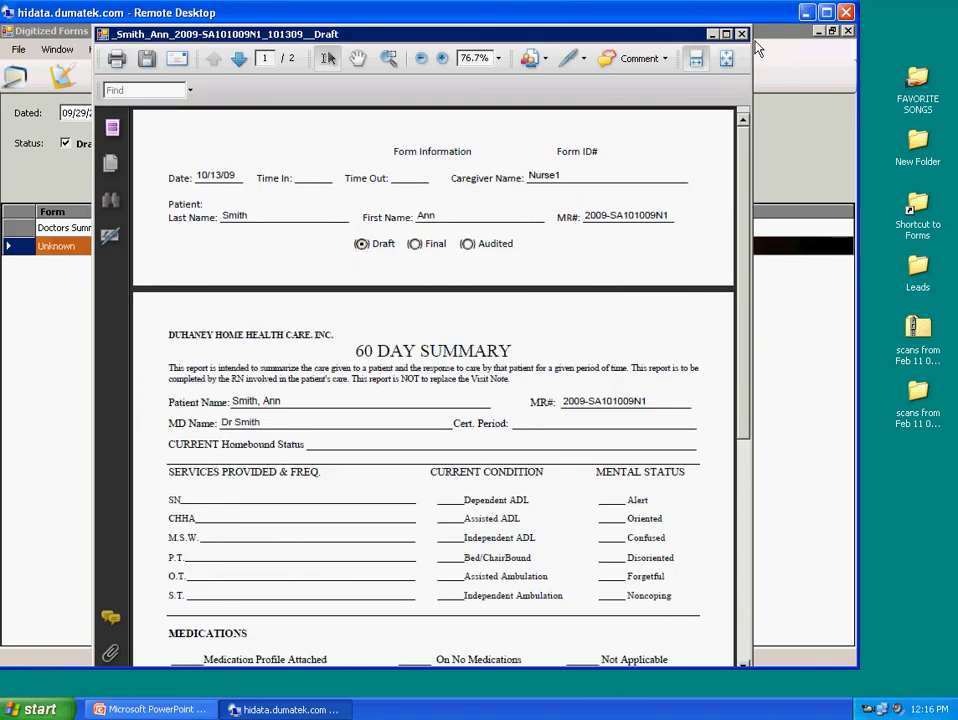
pyautogui.click(741, 34)
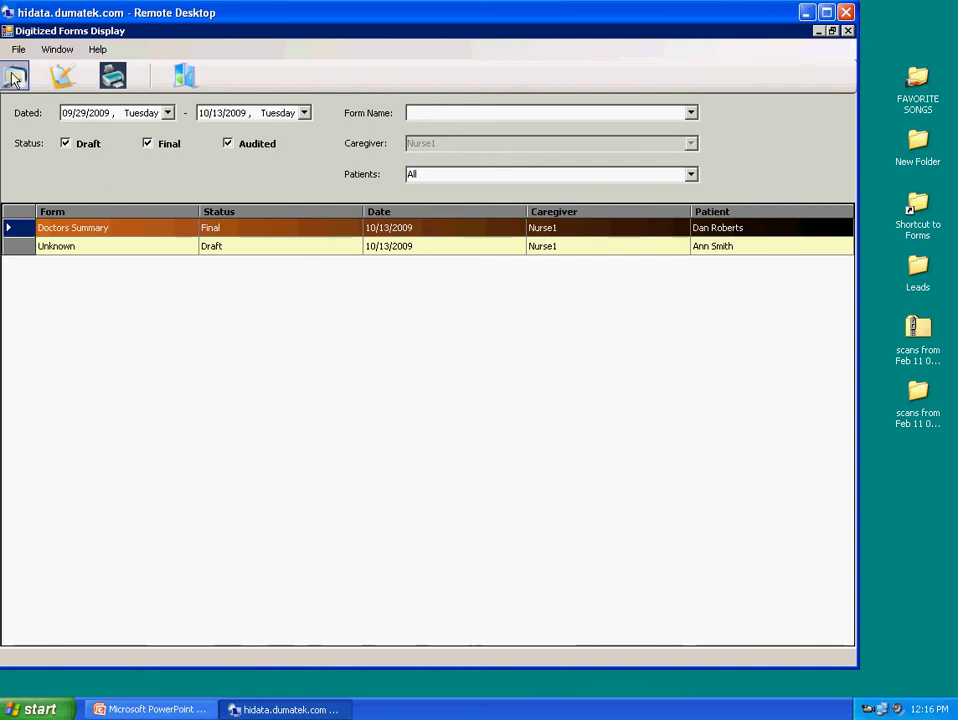
pyautogui.click(63, 77)
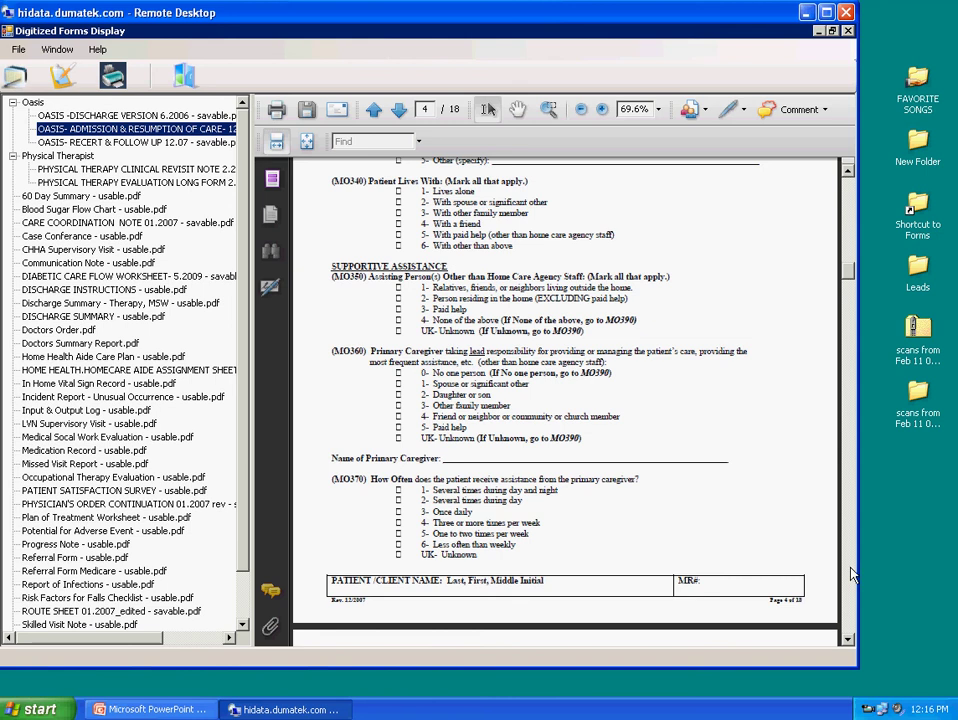
pyautogui.scroll(-3, 840, 585)
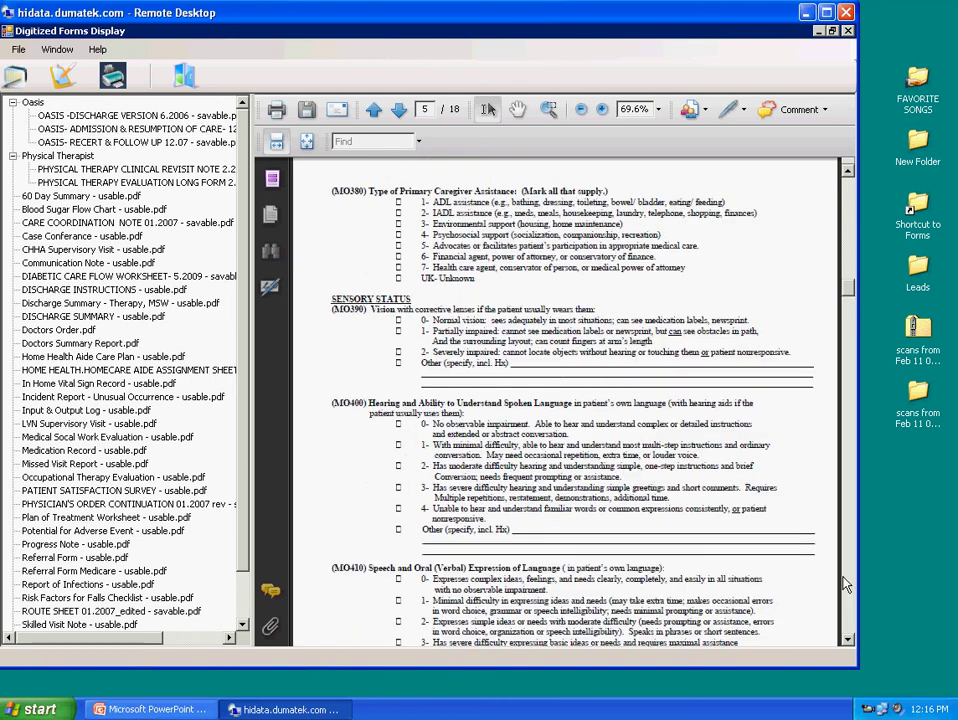
pyautogui.scroll(-10, 843, 587)
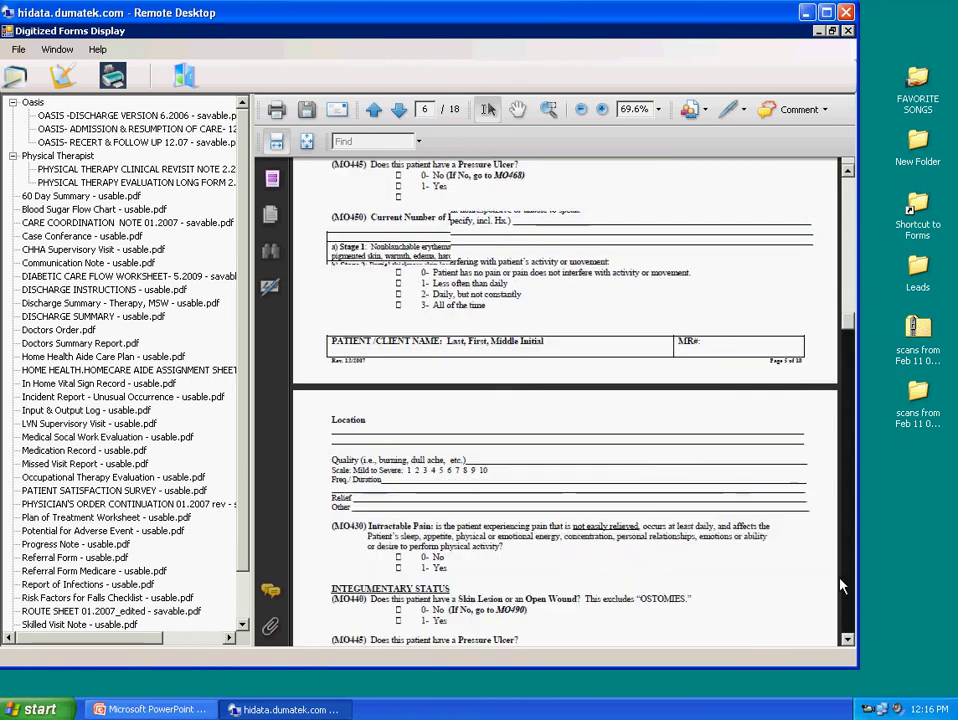
pyautogui.scroll(-10, 845, 598)
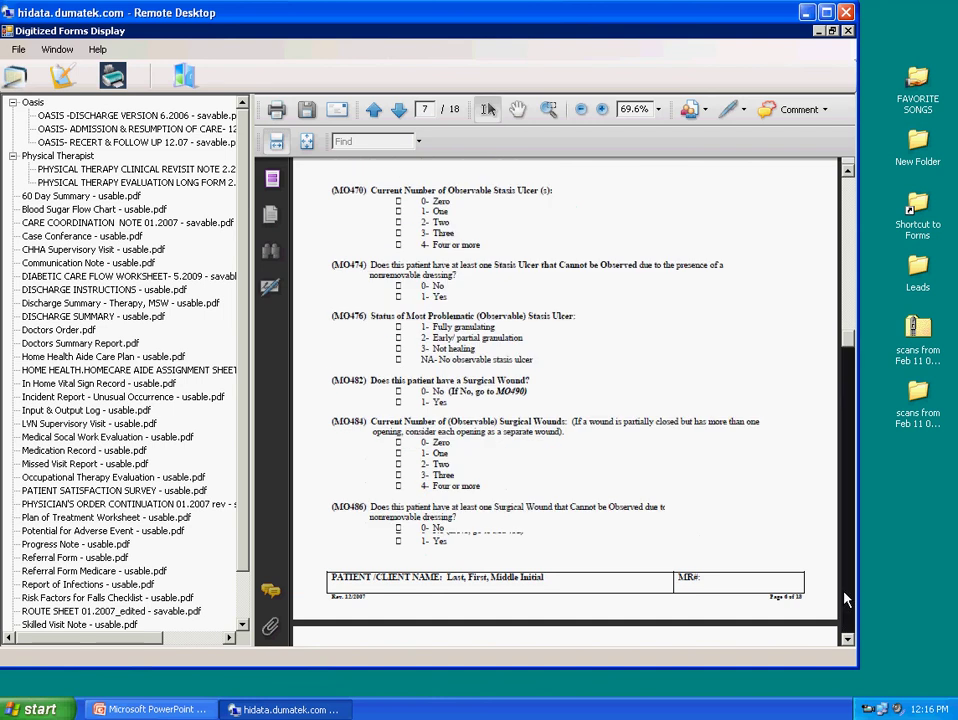
pyautogui.scroll(-15, 845, 598)
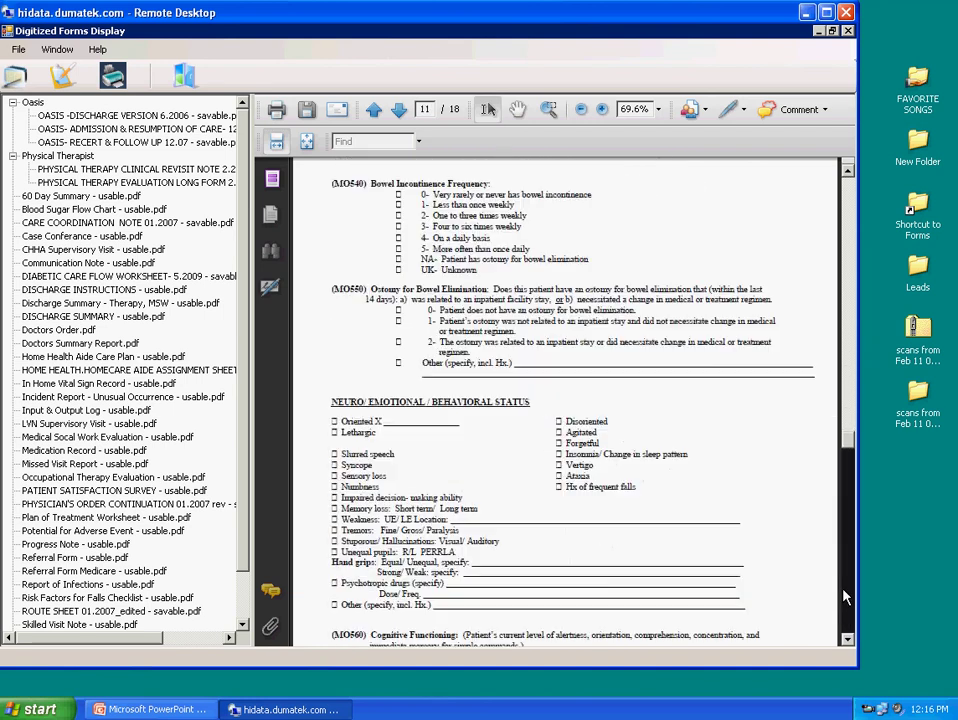
pyautogui.scroll(-5, 850, 607)
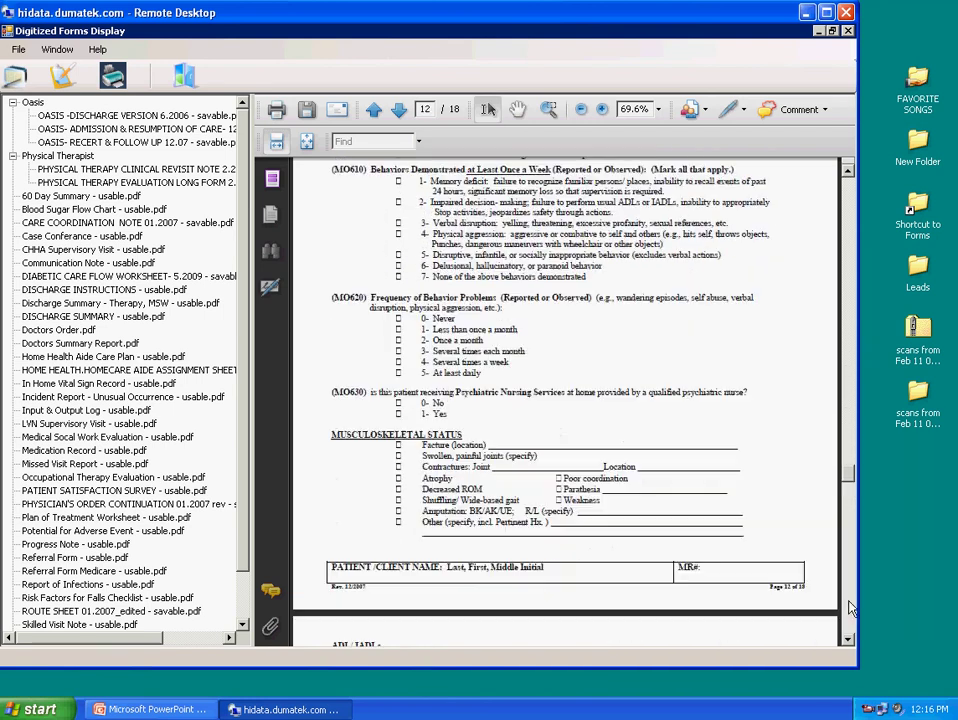
pyautogui.scroll(-7, 850, 607)
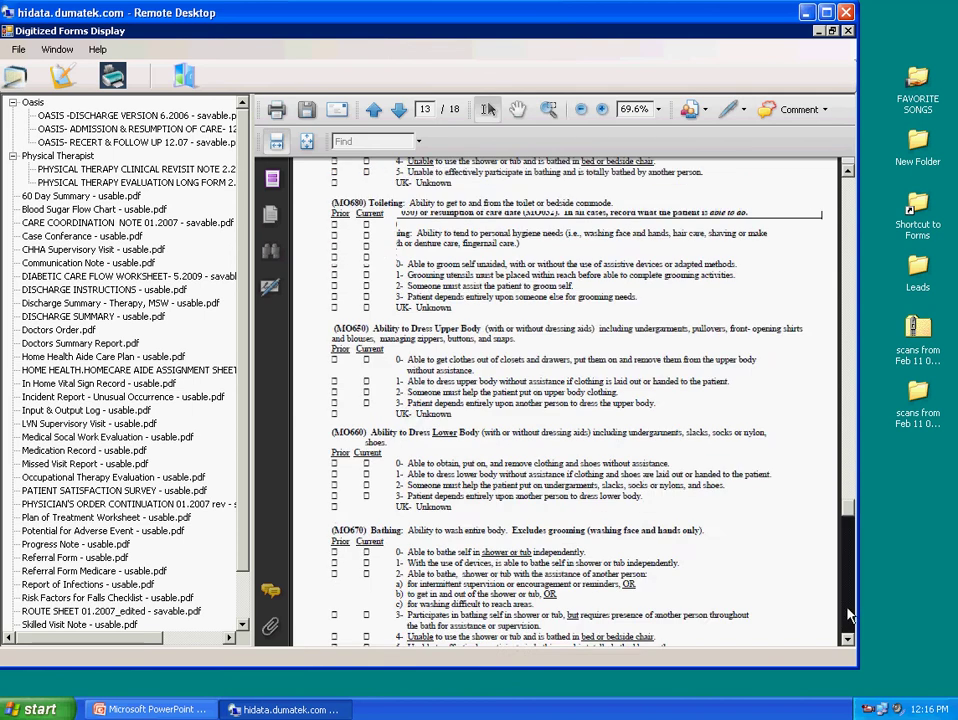
pyautogui.scroll(-6, 847, 614)
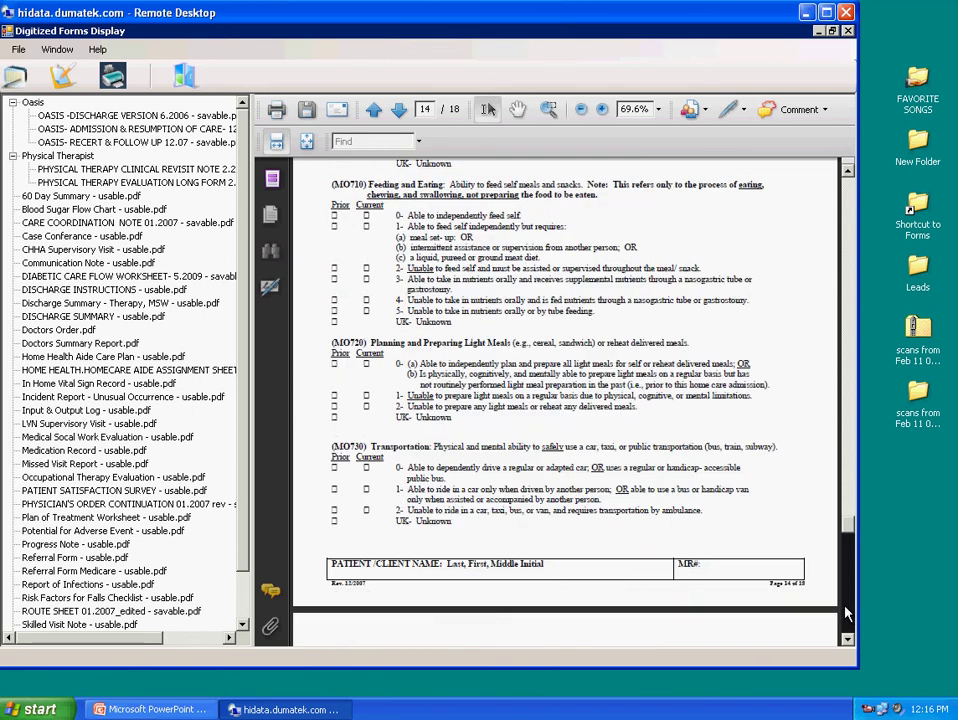
pyautogui.scroll(-6, 847, 600)
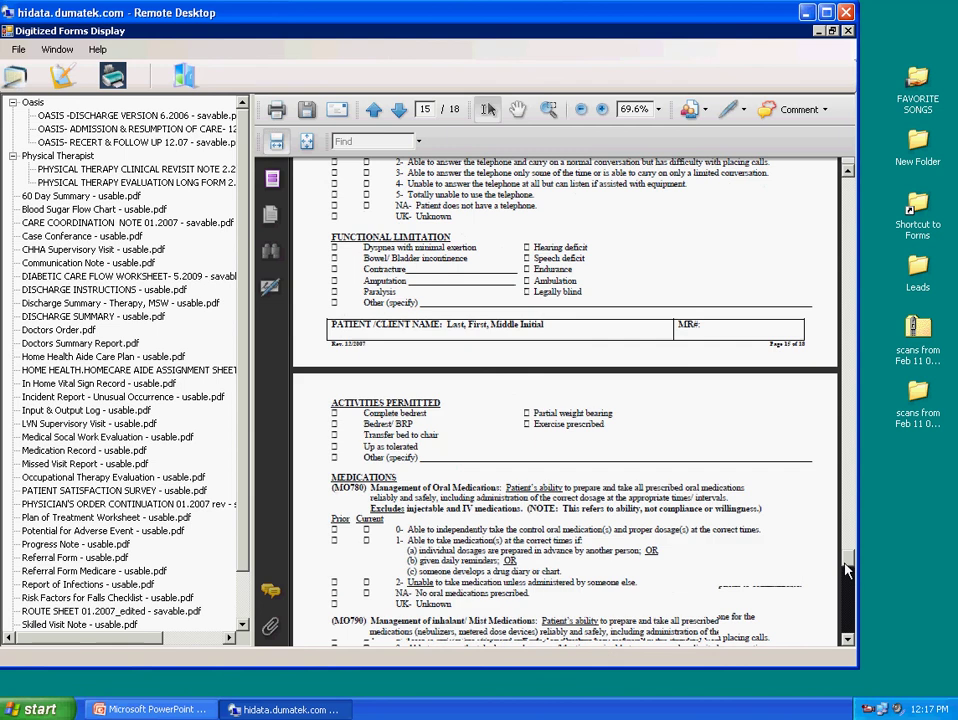
pyautogui.moveTo(847, 568); pyautogui.dragTo(849, 622)
pyautogui.click(105, 249)
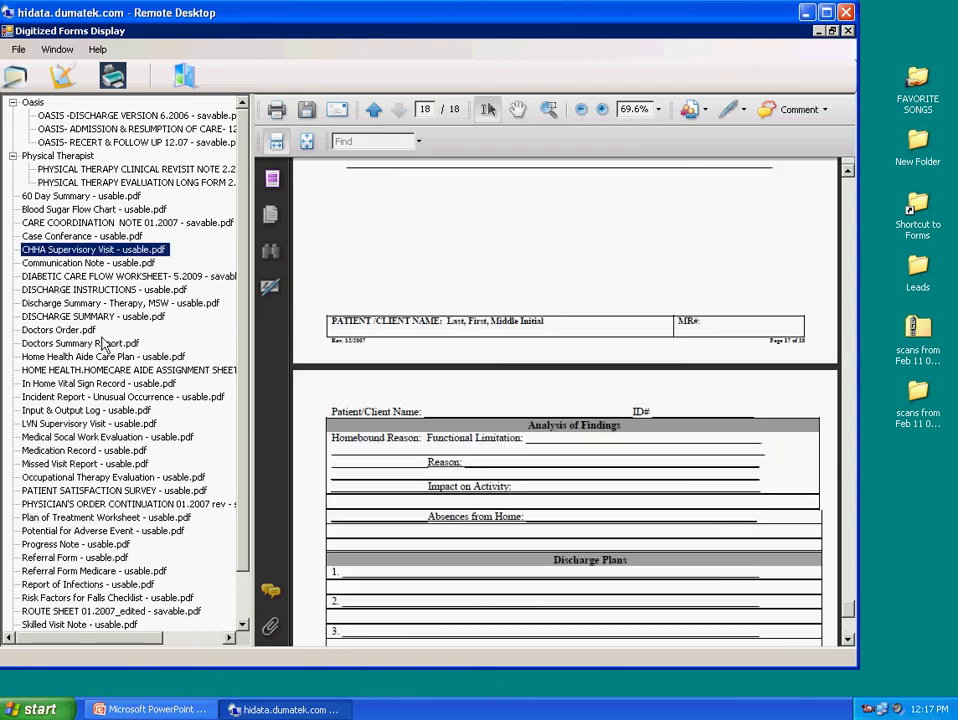
pyautogui.click(70, 316)
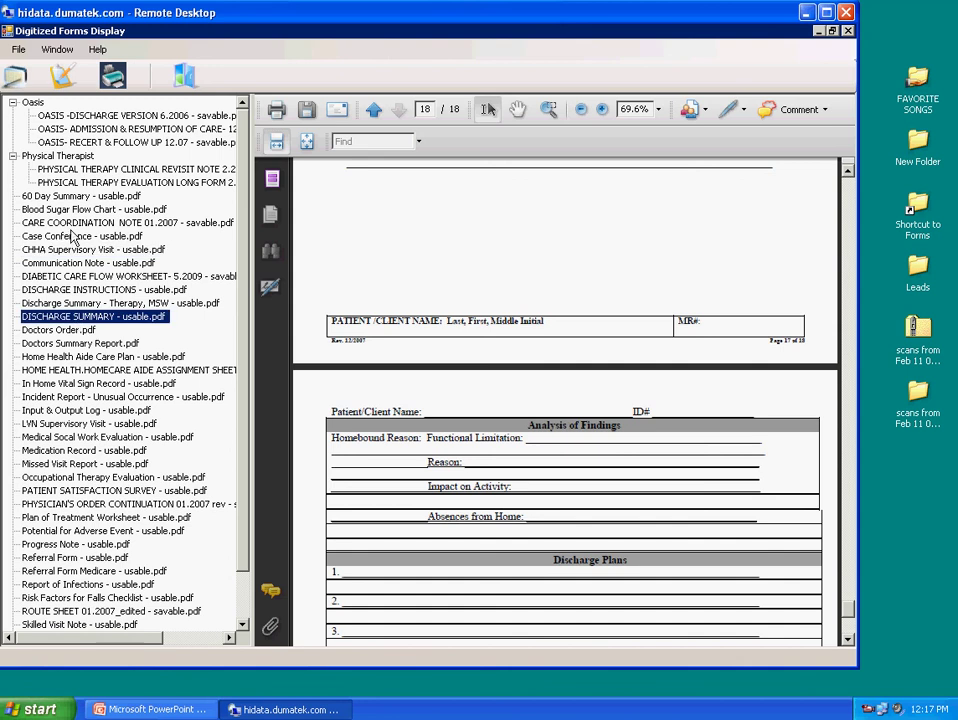
# Return to the saved-forms list and toggle its Final, Audited and Draft status filters
pyautogui.click(15, 77)
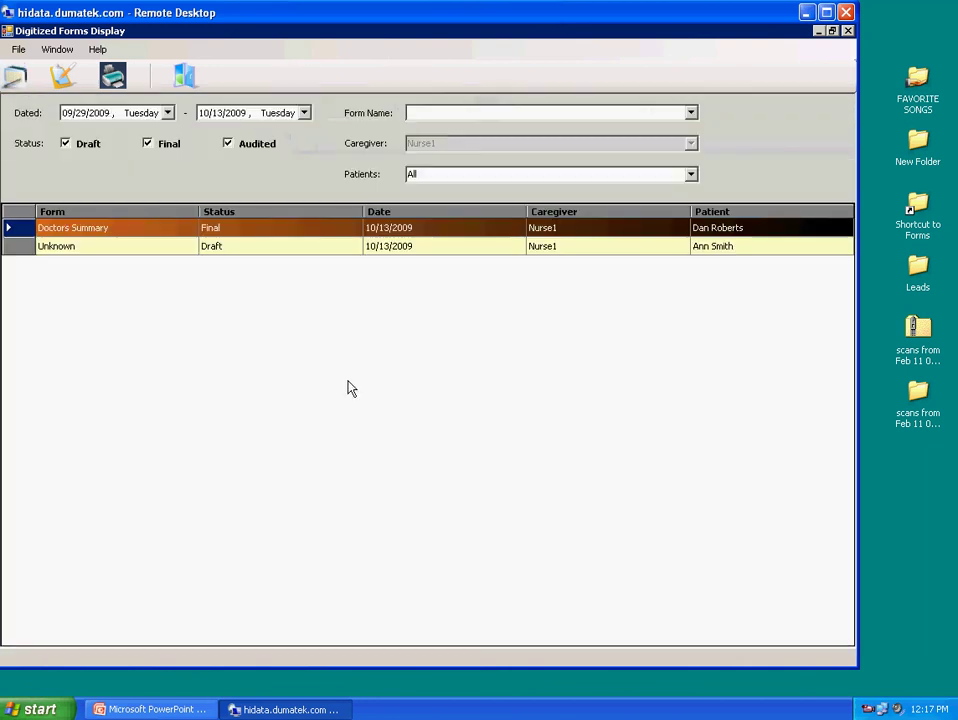
pyautogui.click(148, 144)
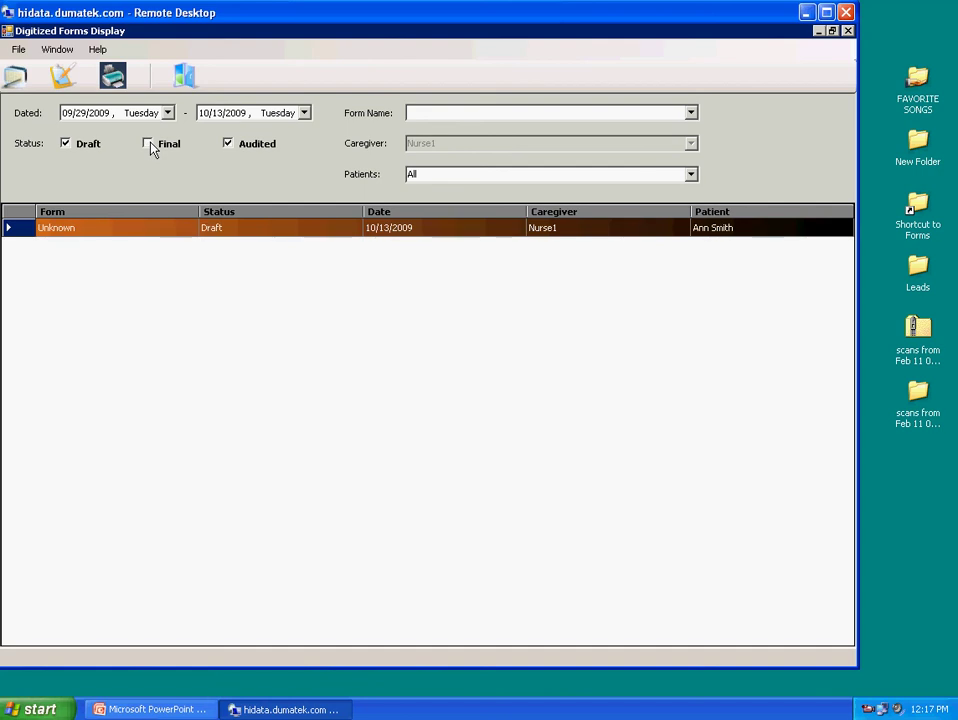
pyautogui.click(148, 144)
pyautogui.click(229, 144)
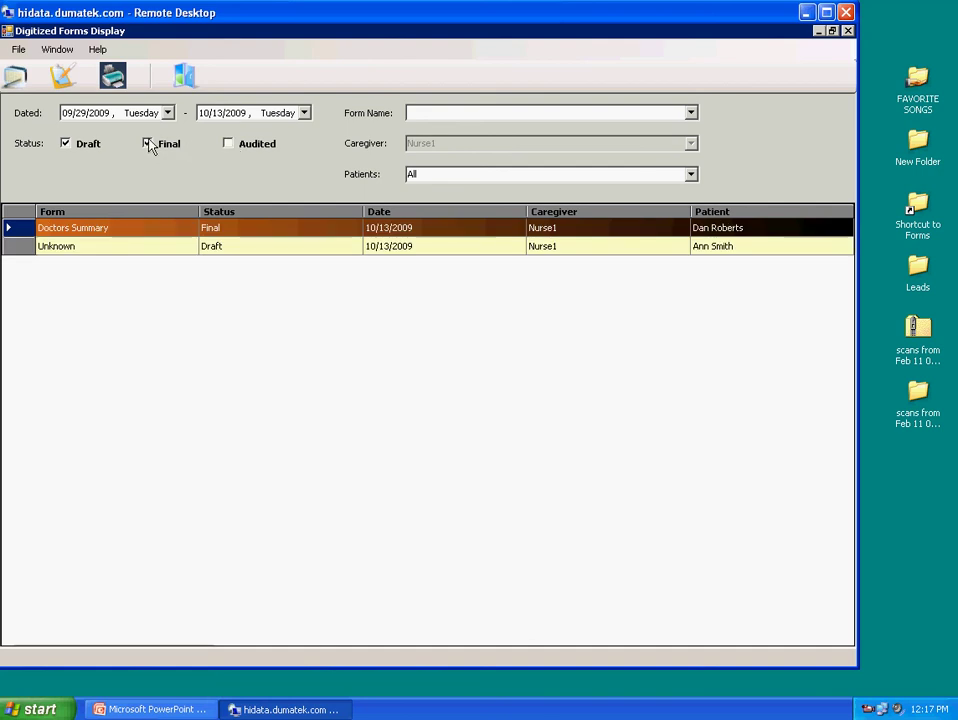
pyautogui.click(65, 143)
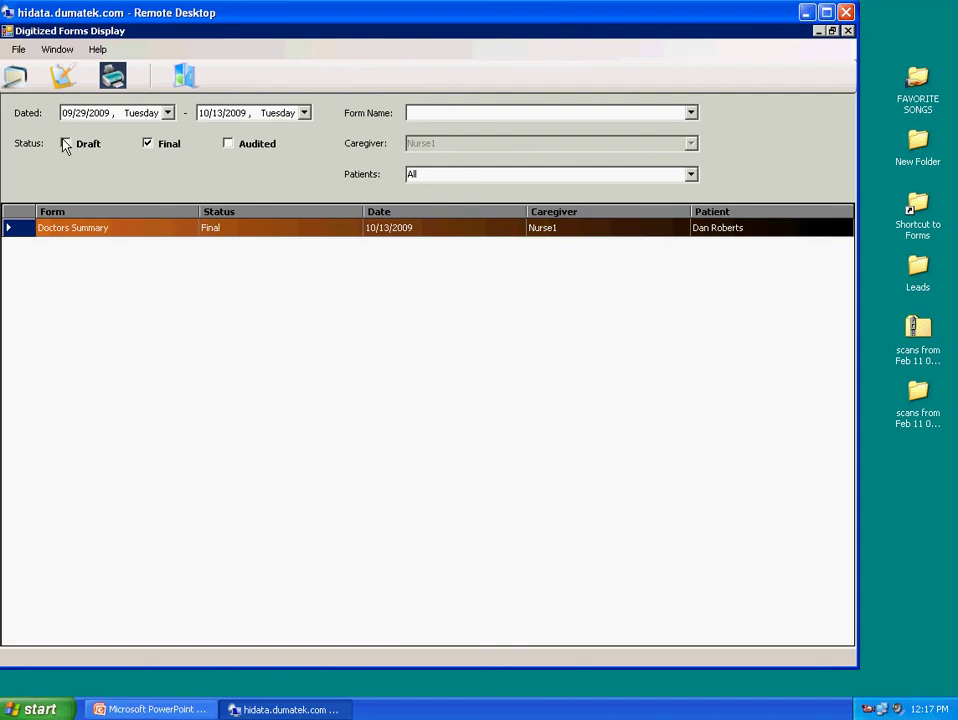
# Show Draft forms again, then exit HiData Digitized Forms Display, confirming with Yes
pyautogui.click(65, 143)
pyautogui.click(185, 76)
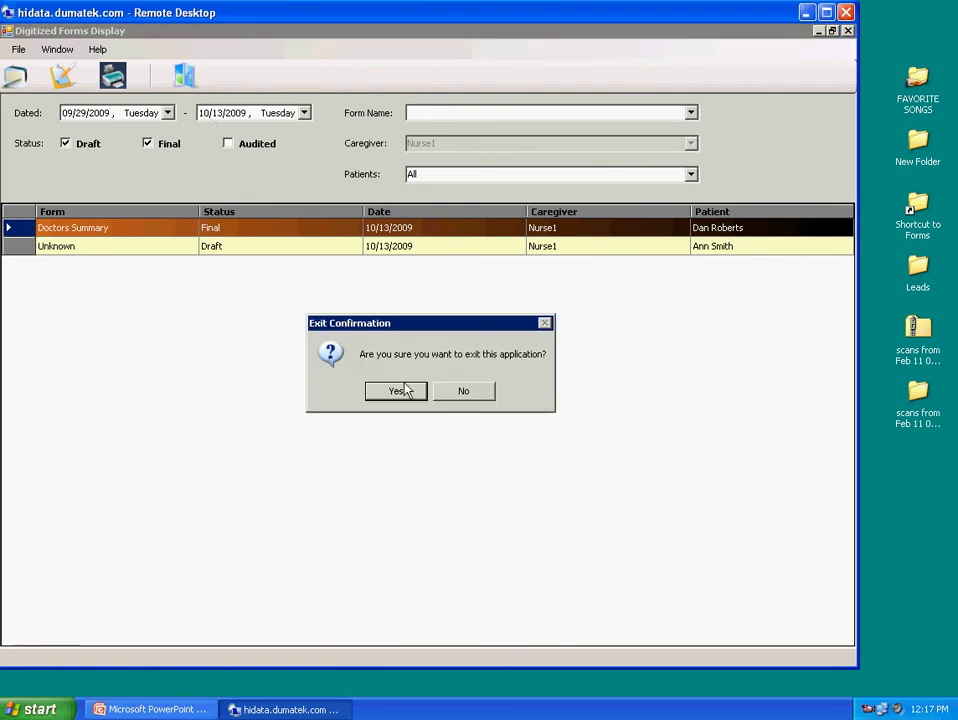
pyautogui.click(405, 390)
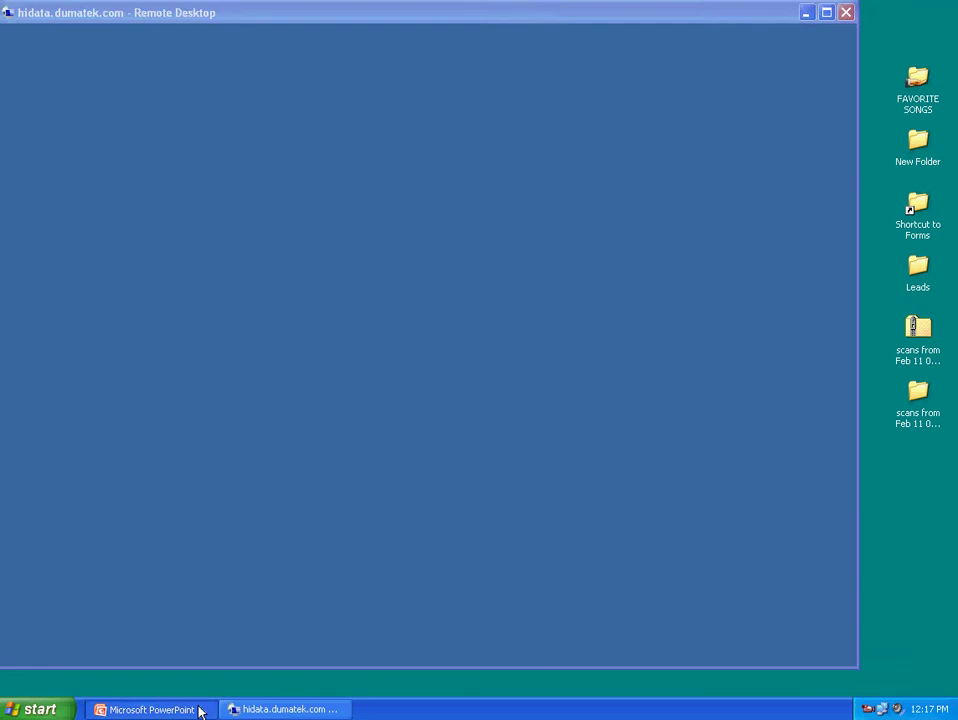
# Bring the DEMO INTRO PowerPoint presentation, showing the DumaTek title slide, to the front
pyautogui.click(199, 710)
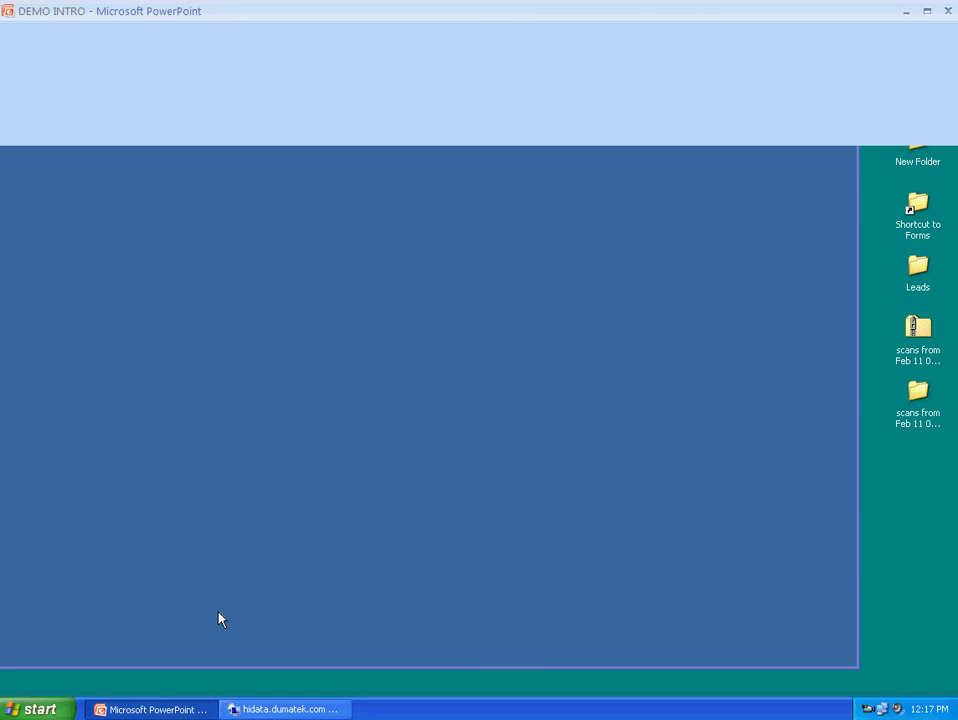